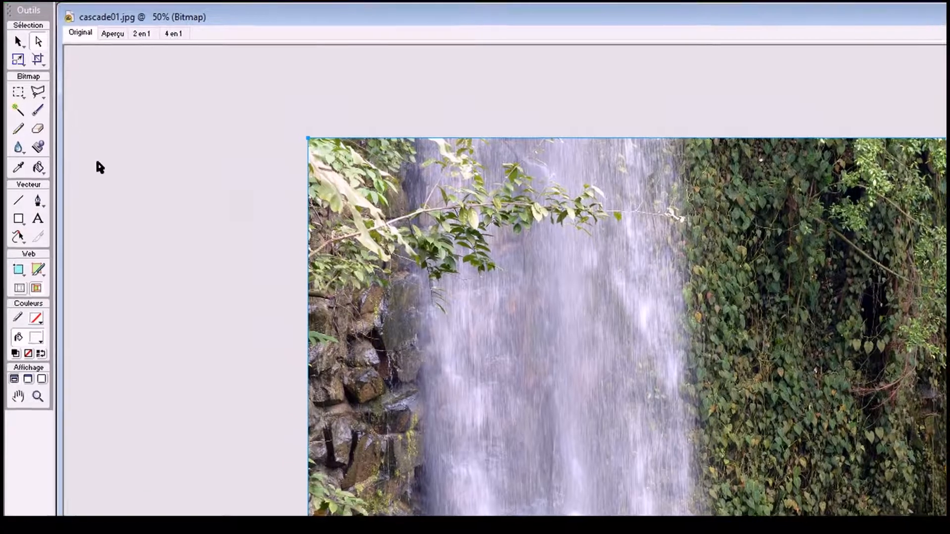
Outline the waterfall below the overhanging branches with a closed Polygonal Lasso selection extending past the image's bottom edge
{"action": "left_click", "coordinate": [38, 92]}
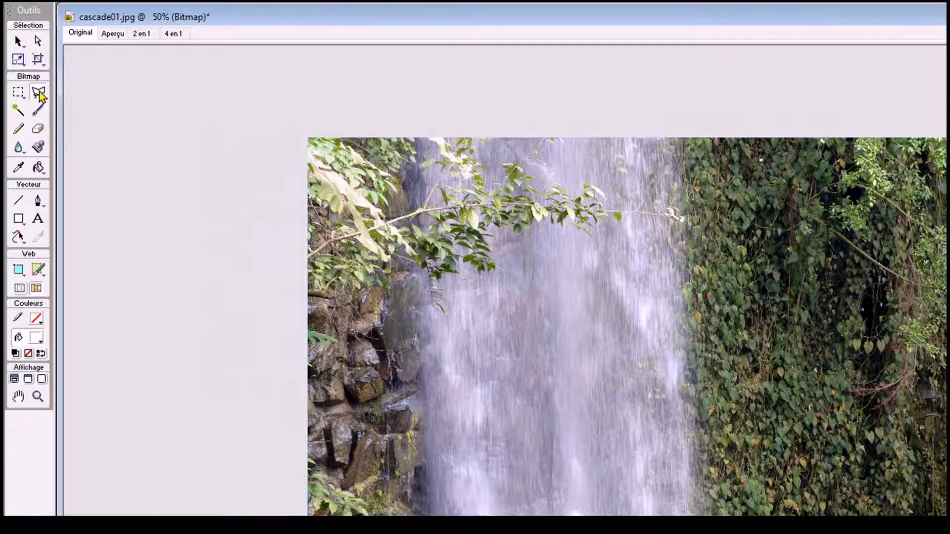
{"action": "left_click", "coordinate": [40, 94]}
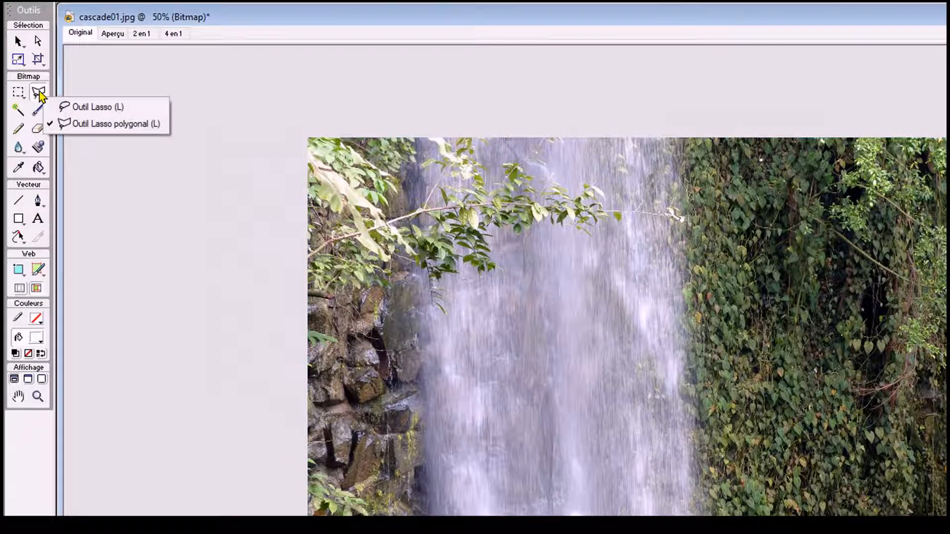
{"action": "left_click", "coordinate": [90, 124]}
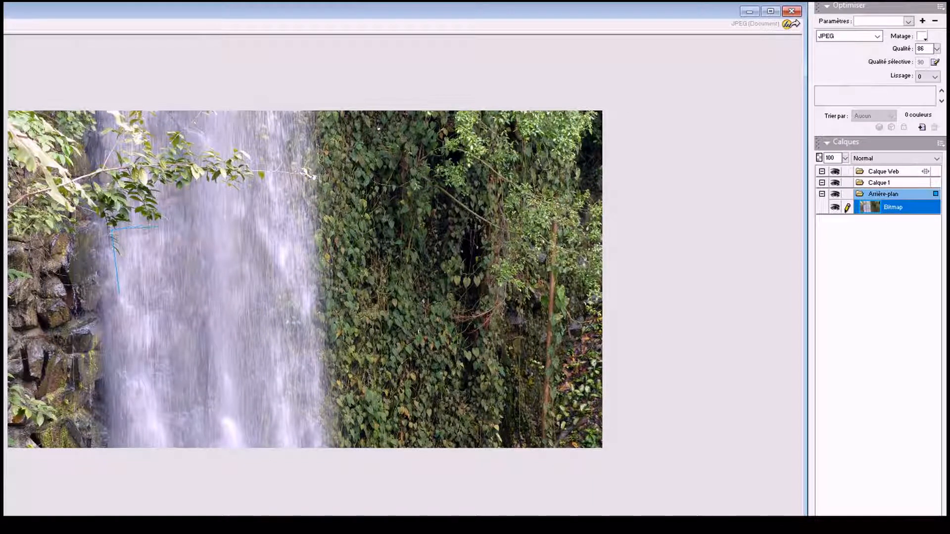
{"action": "left_click", "coordinate": [174, 226]}
{"action": "left_click", "coordinate": [176, 192]}
{"action": "left_click", "coordinate": [295, 190]}
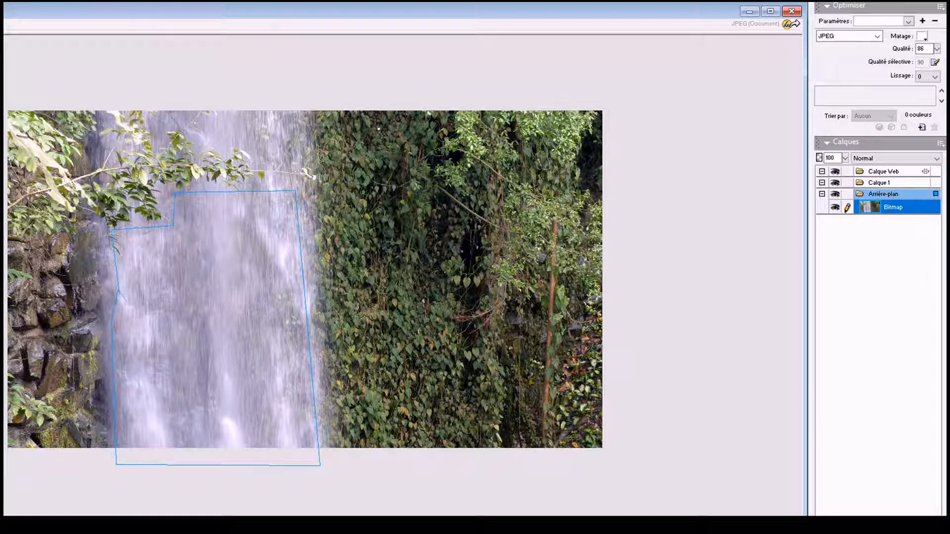
{"action": "double_click", "coordinate": [120, 294]}
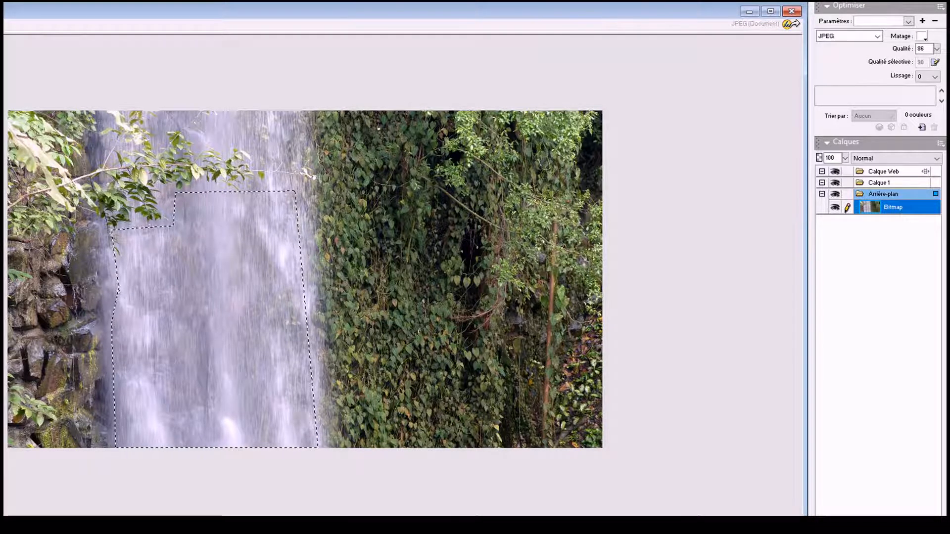
Paste the copied waterfall selection as a separate bitmap, deselect it and hide the original photo bitmap
{"action": "key", "text": "ctrl+v"}
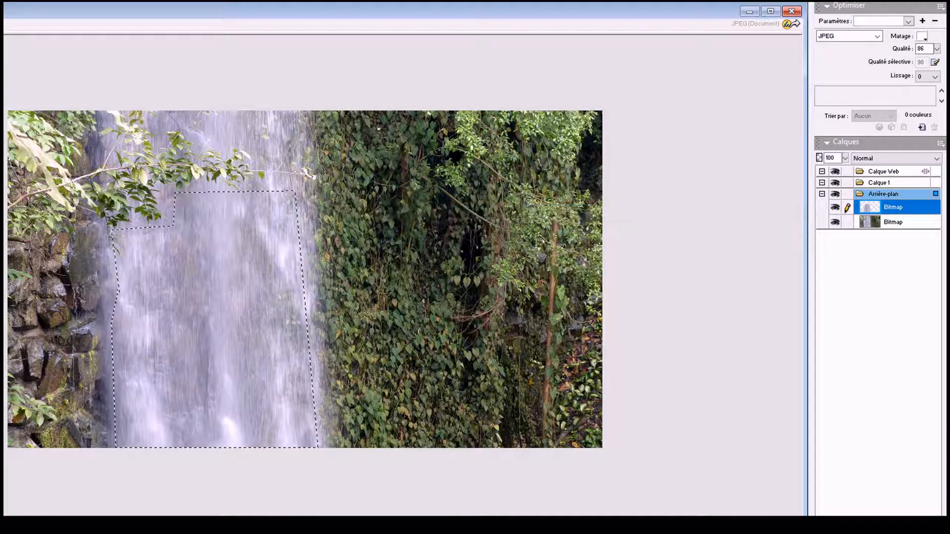
{"action": "key", "text": "ctrl+d"}
{"action": "key", "text": "v"}
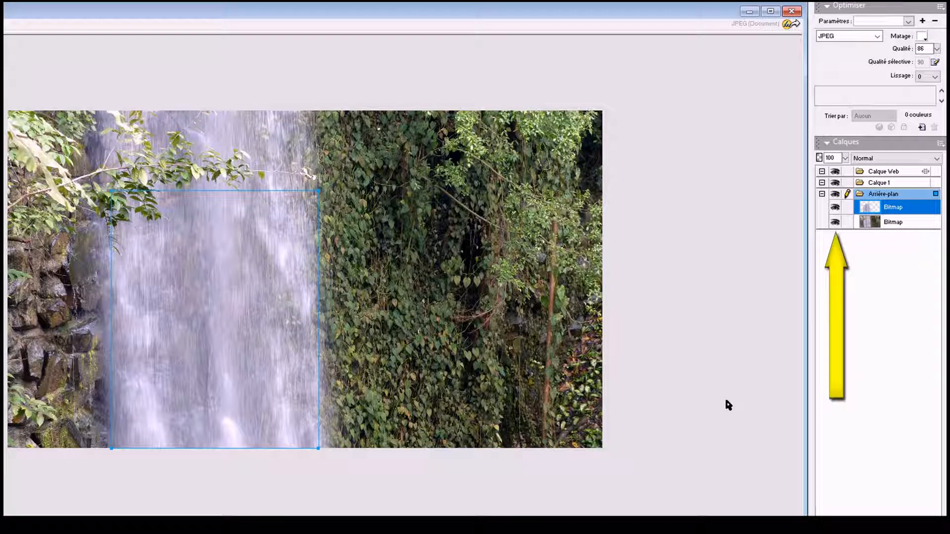
{"action": "left_click", "coordinate": [835, 223]}
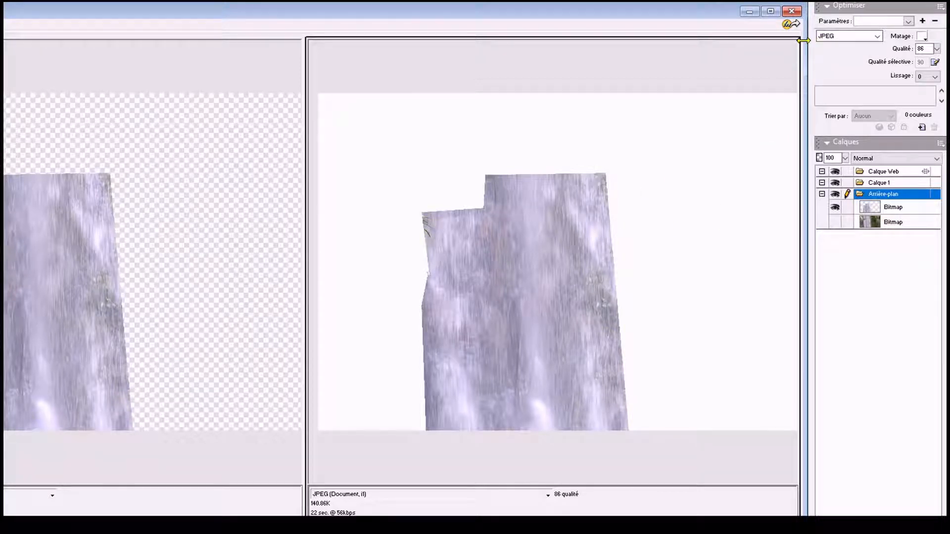
Set the export optimization to GIF with 256 colours and alpha transparency
{"action": "left_click", "coordinate": [877, 36]}
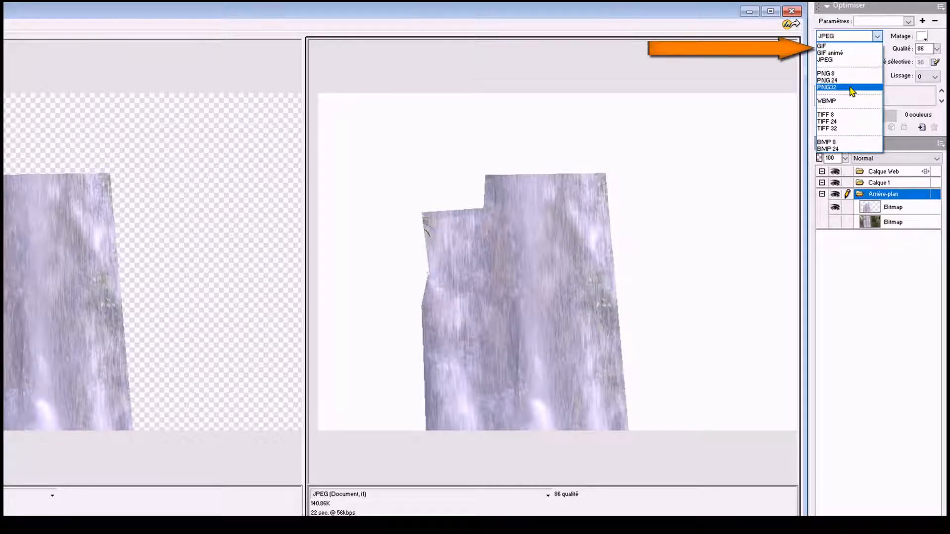
{"action": "left_click", "coordinate": [840, 47]}
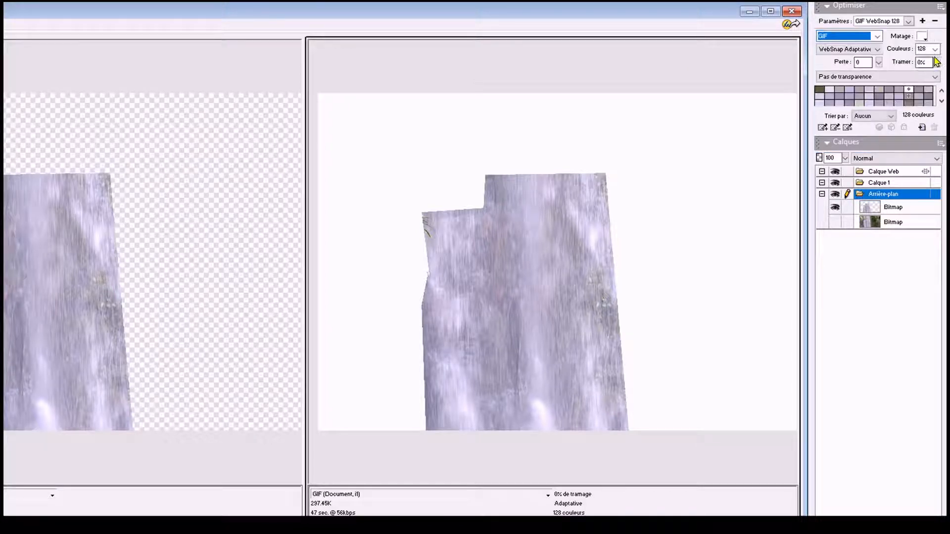
{"action": "left_click", "coordinate": [935, 49]}
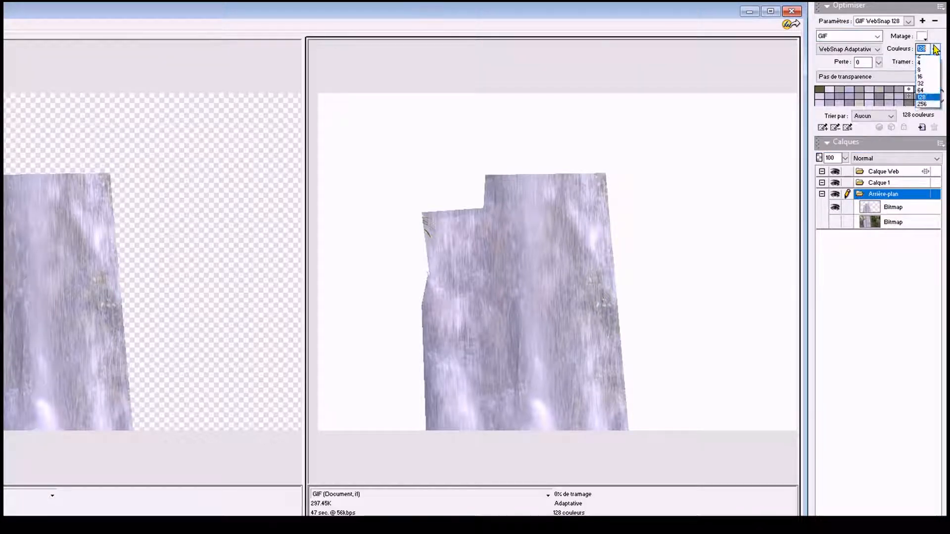
{"action": "left_click", "coordinate": [922, 107]}
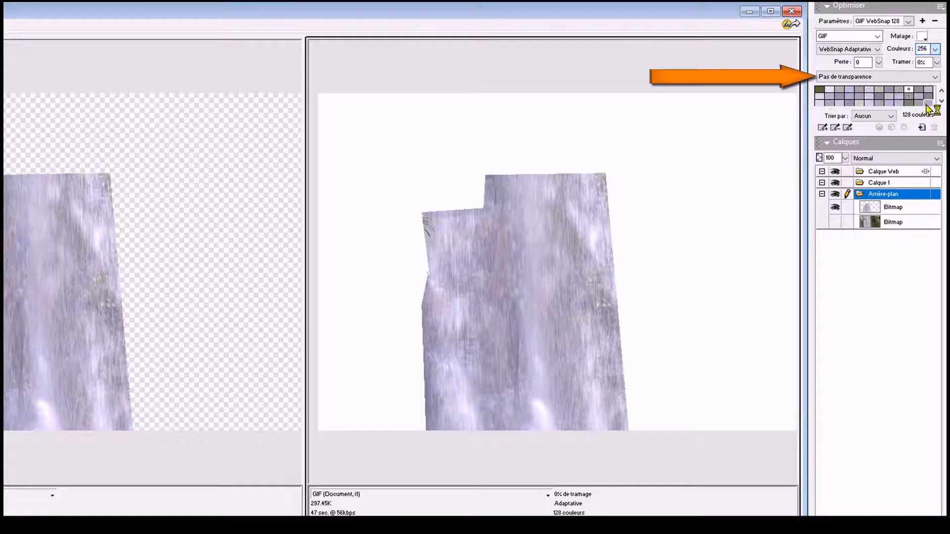
{"action": "left_click", "coordinate": [935, 77]}
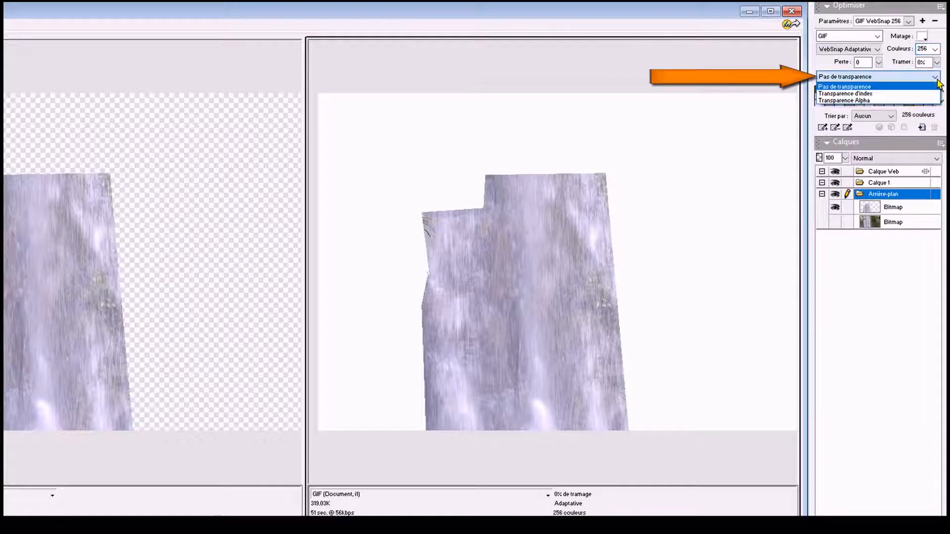
{"action": "left_click", "coordinate": [857, 101]}
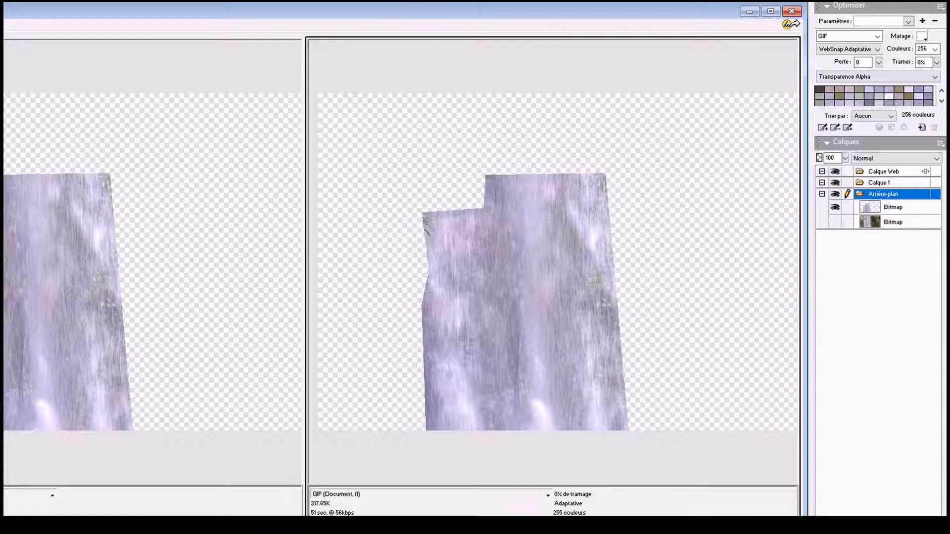
Export the waterfall cutout to the IMAGE folder as cascade02.gif
{"action": "key", "text": "ctrl+shift+r"}
{"action": "left_click", "coordinate": [303, 482]}
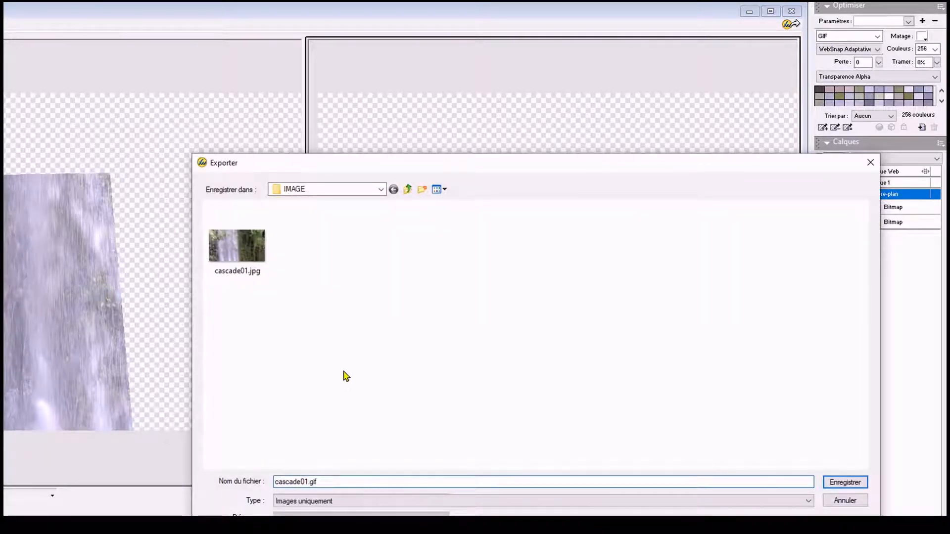
{"action": "type", "text": "2"}
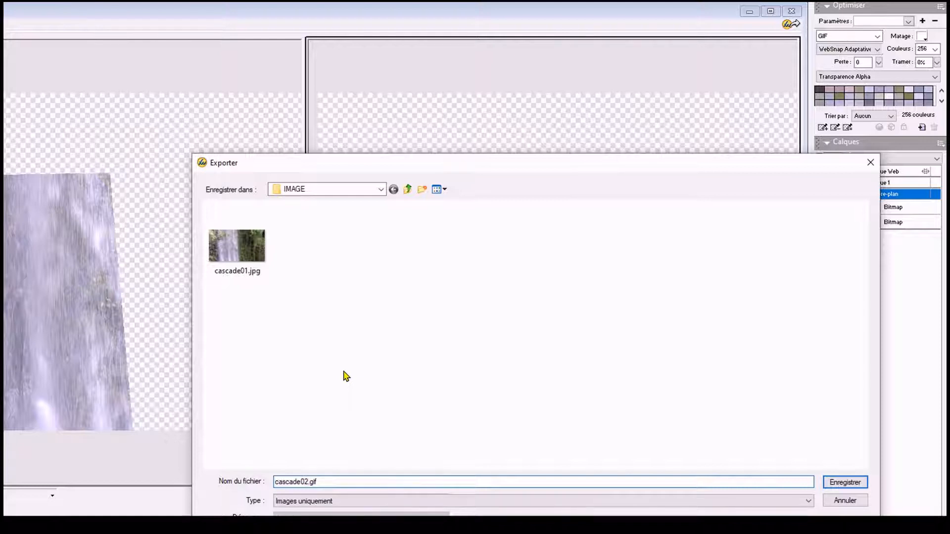
{"action": "key", "text": "Return"}
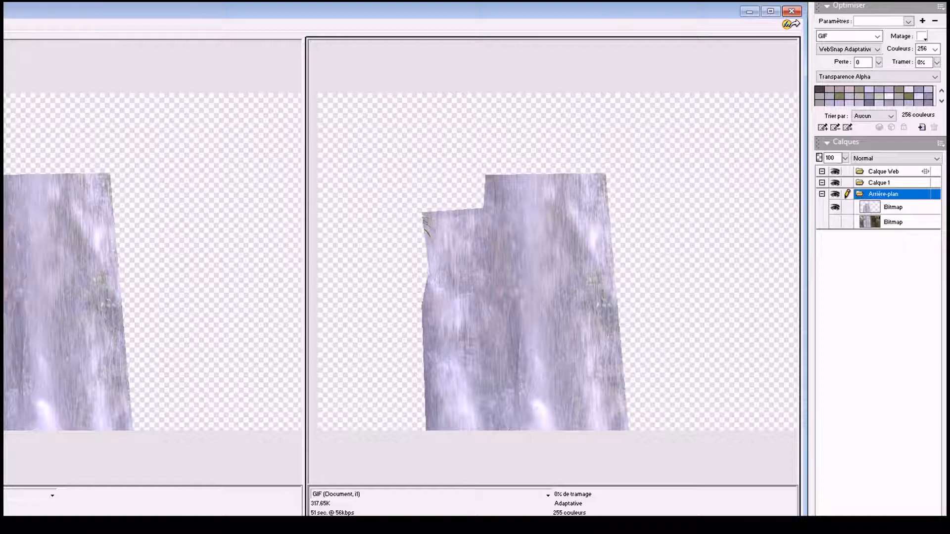
Return to the original view, hide the waterfall cutout bitmap and show the full photo bitmap
{"action": "left_click", "coordinate": [2, 24]}
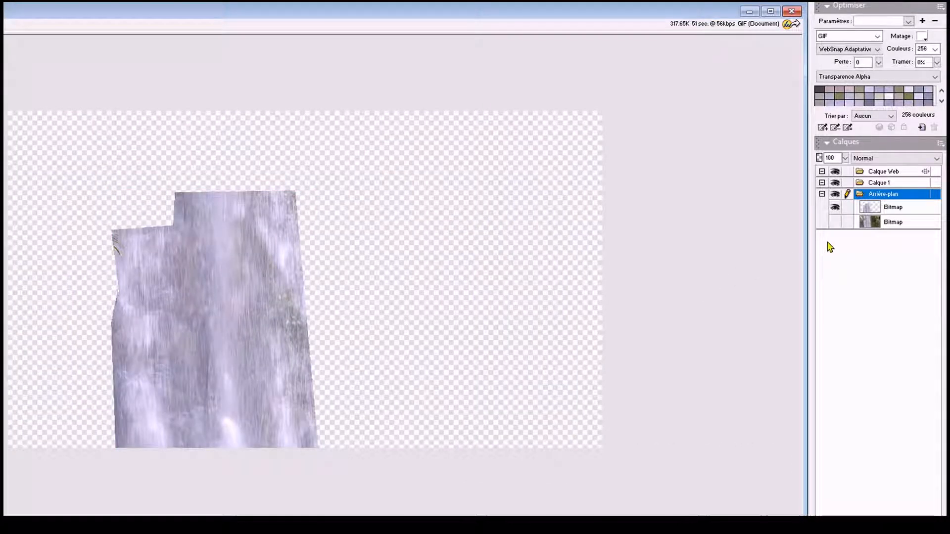
{"action": "left_click", "coordinate": [835, 208]}
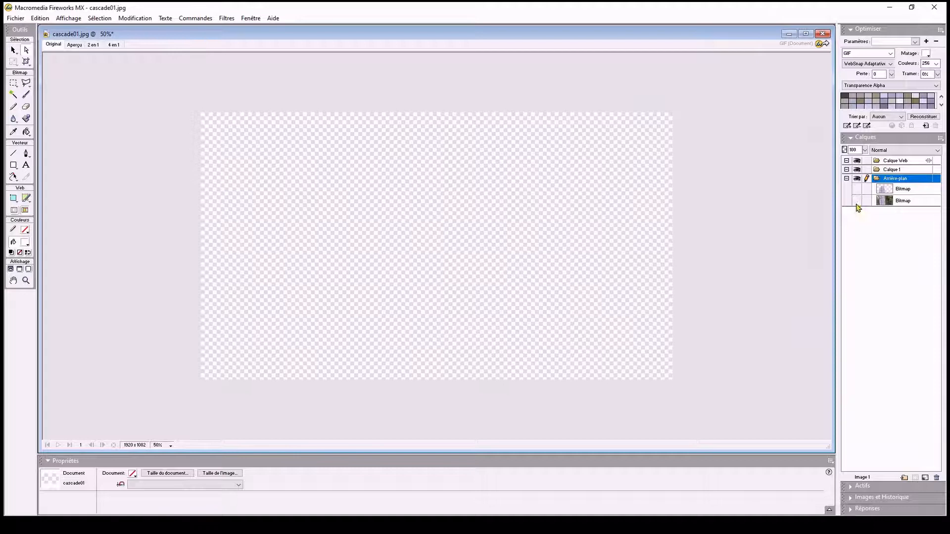
{"action": "left_click", "coordinate": [857, 202]}
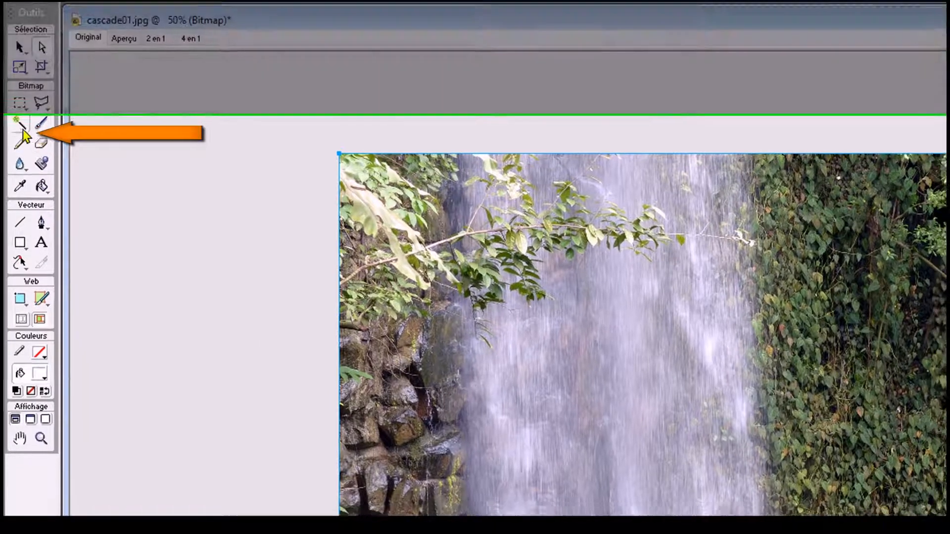
Set the Magic Wand tolerance to 20 and delete the pale patch at the waterfall's lower left
{"action": "left_click", "coordinate": [22, 129]}
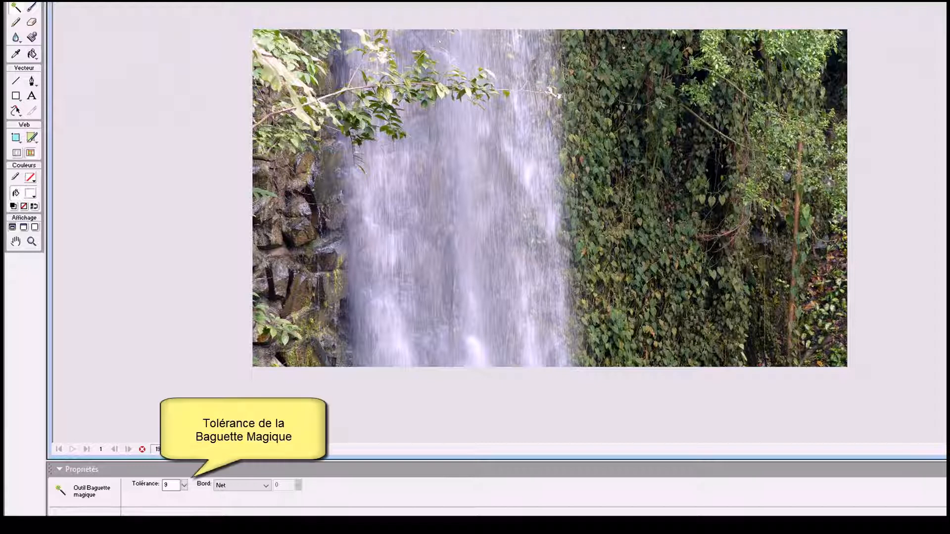
{"action": "left_click_drag", "start_coordinate": [185, 486], "coordinate": [187, 483]}
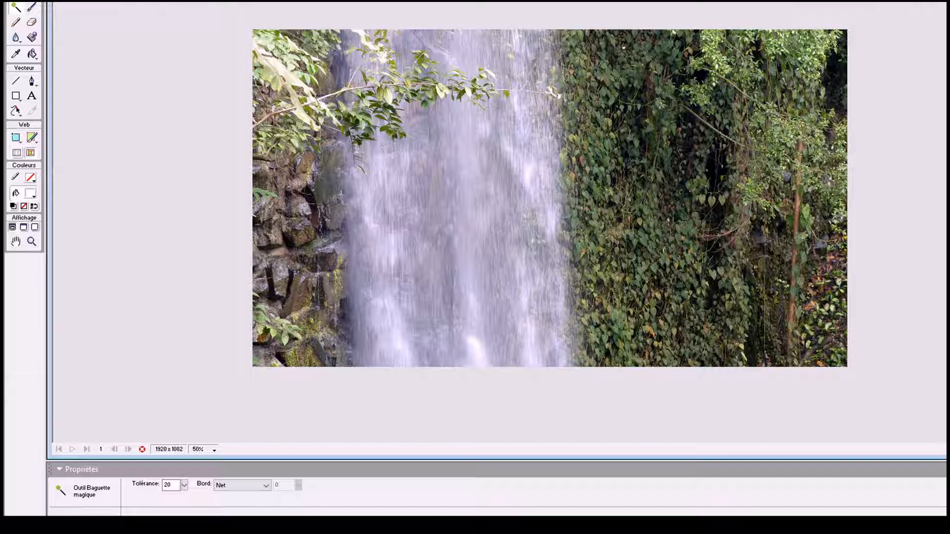
{"action": "left_click", "coordinate": [392, 341]}
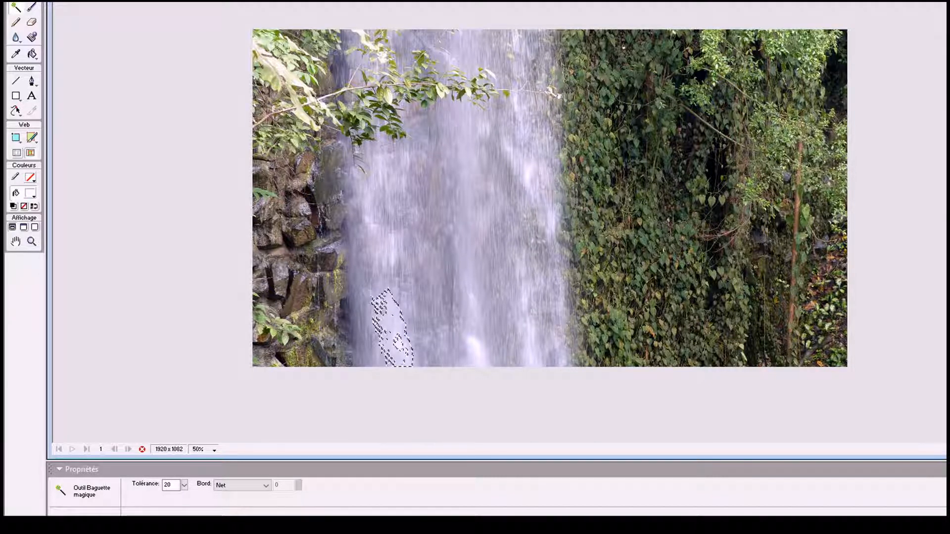
{"action": "key", "text": "Delete"}
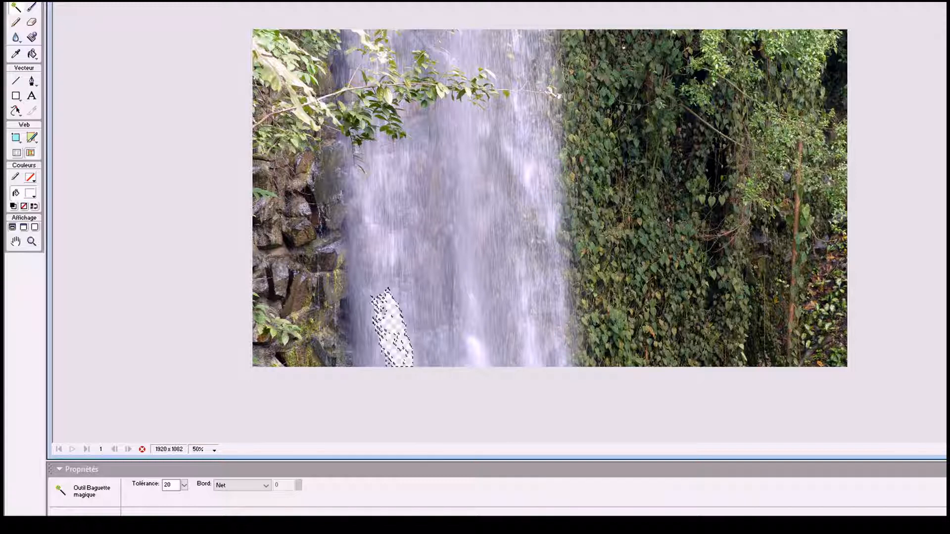
Delete Magic Wand selections along the waterfall's left side, its left-centre band and its lower right streak
{"action": "left_click", "coordinate": [369, 213]}
{"action": "key", "text": "Delete"}
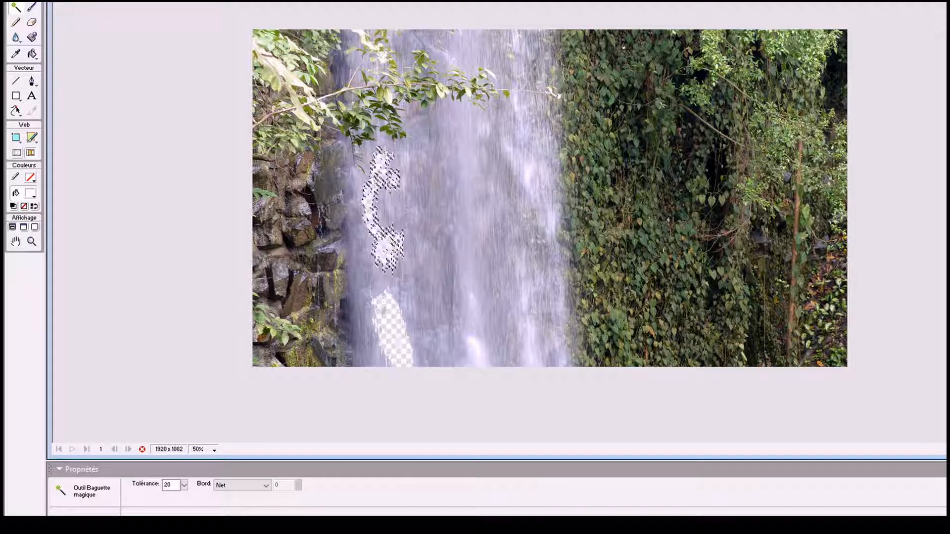
{"action": "left_click", "coordinate": [440, 223]}
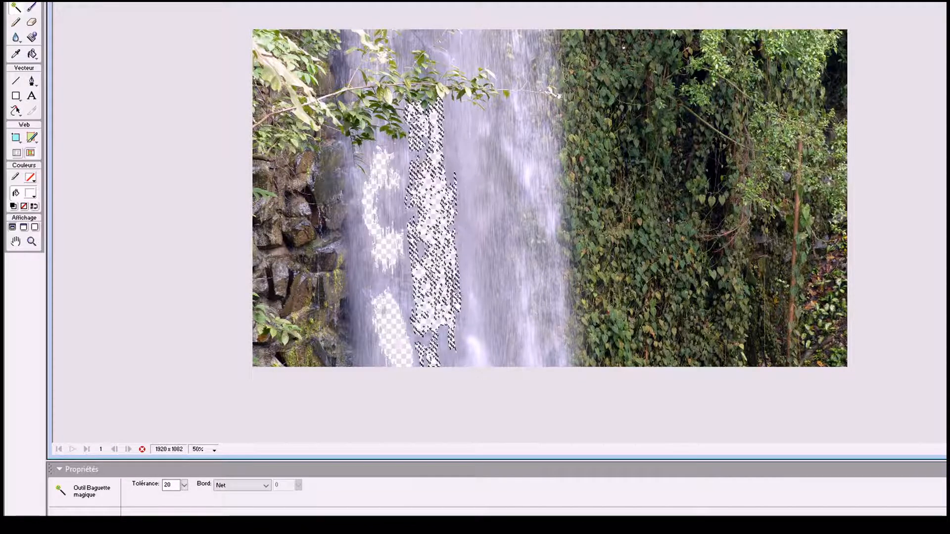
{"action": "key", "text": "Delete"}
{"action": "left_click", "coordinate": [532, 350]}
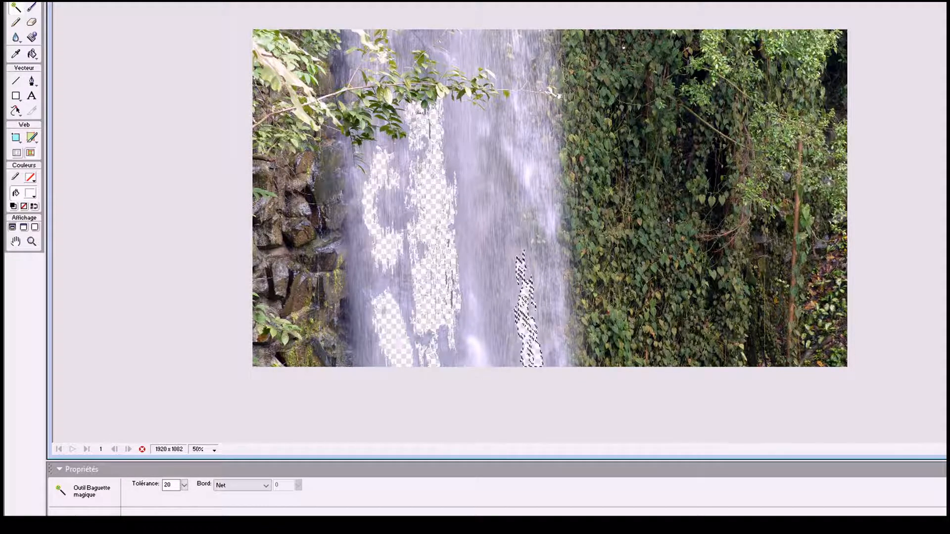
Set the Magic Wand tolerance to 13 and try selections on the waterfall's top, right side and centre
{"action": "left_click", "coordinate": [510, 181]}
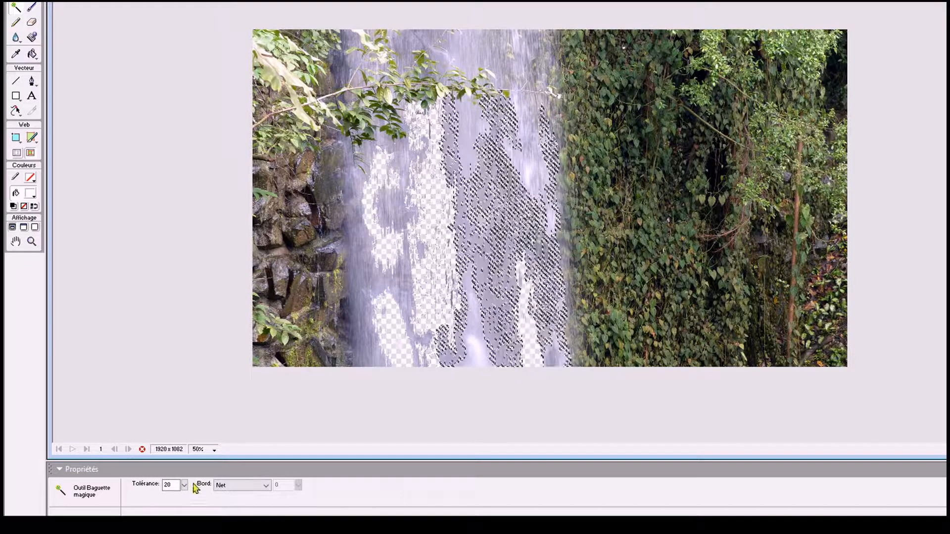
{"action": "left_click_drag", "start_coordinate": [185, 486], "coordinate": [184, 490]}
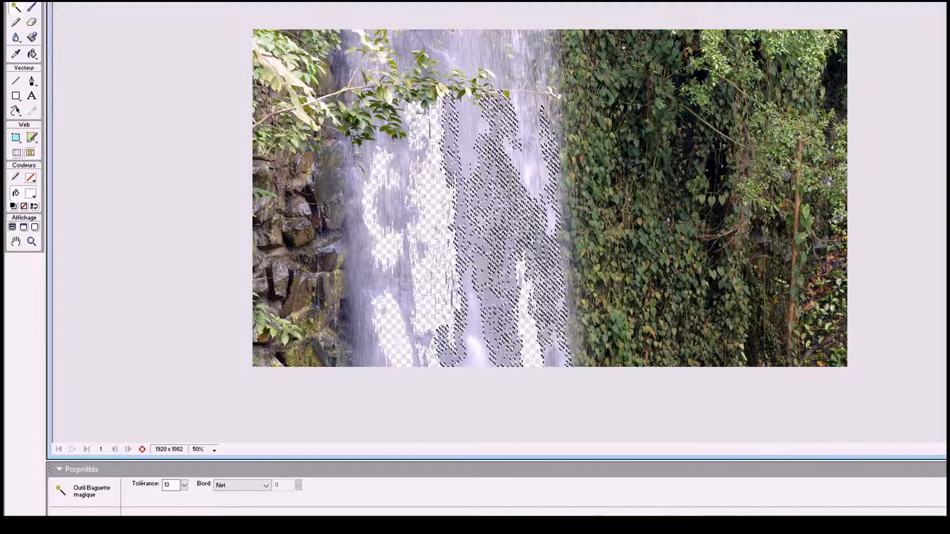
{"action": "left_click", "coordinate": [484, 49]}
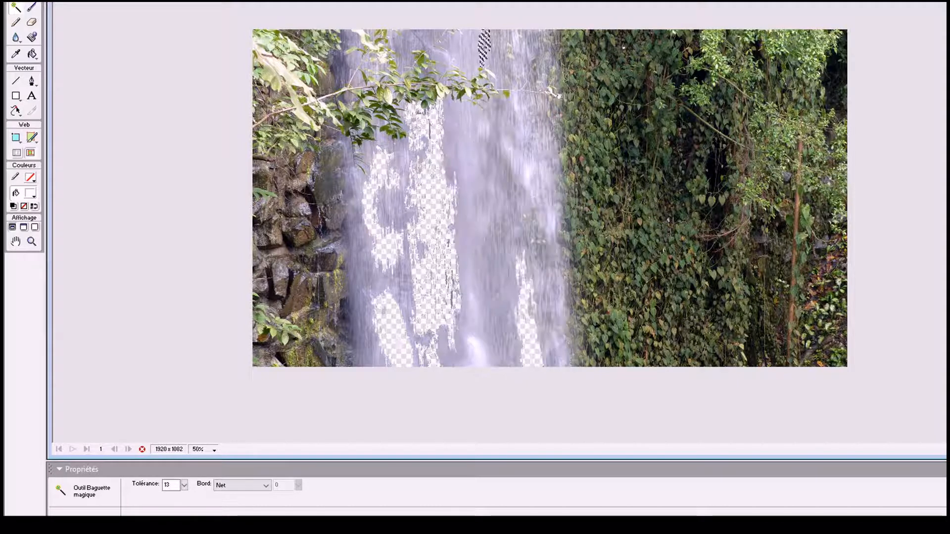
{"action": "left_click", "coordinate": [528, 174]}
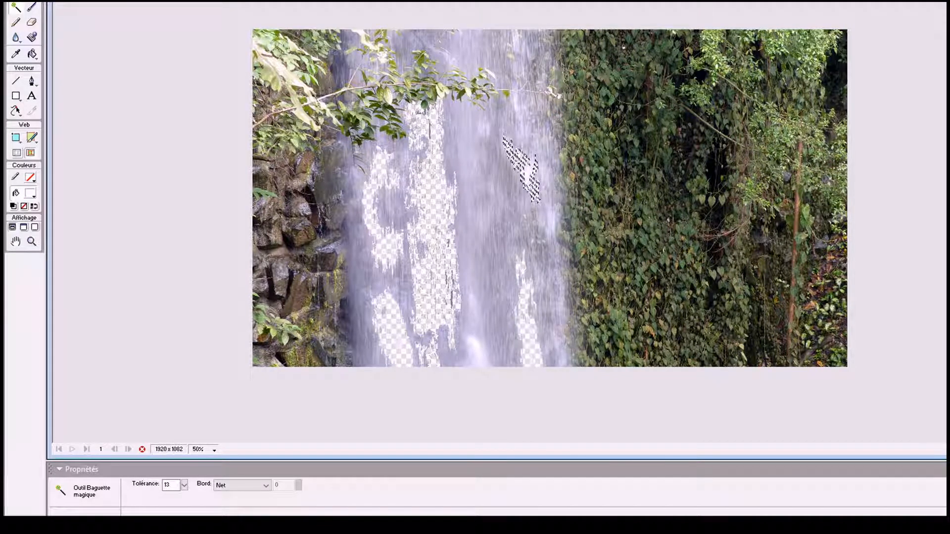
{"action": "left_click", "coordinate": [502, 292]}
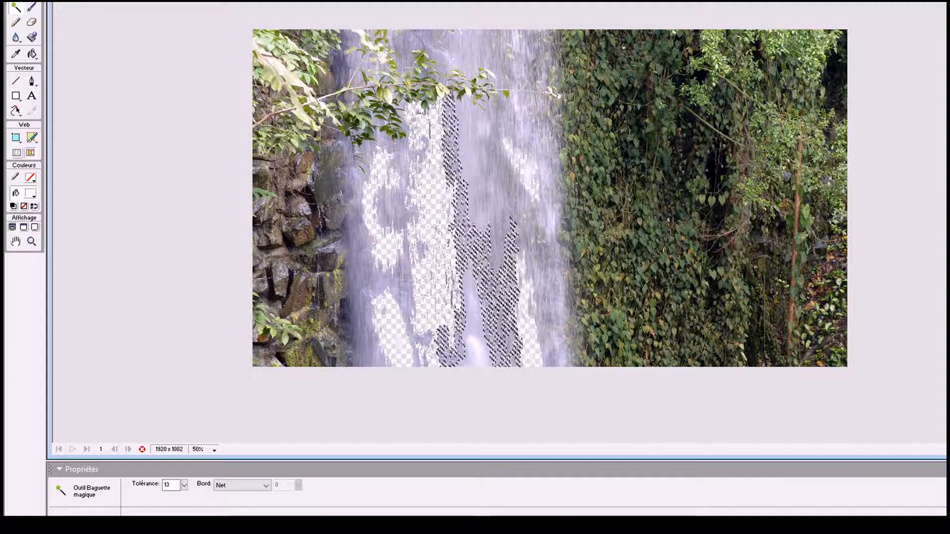
{"action": "left_click", "coordinate": [484, 128]}
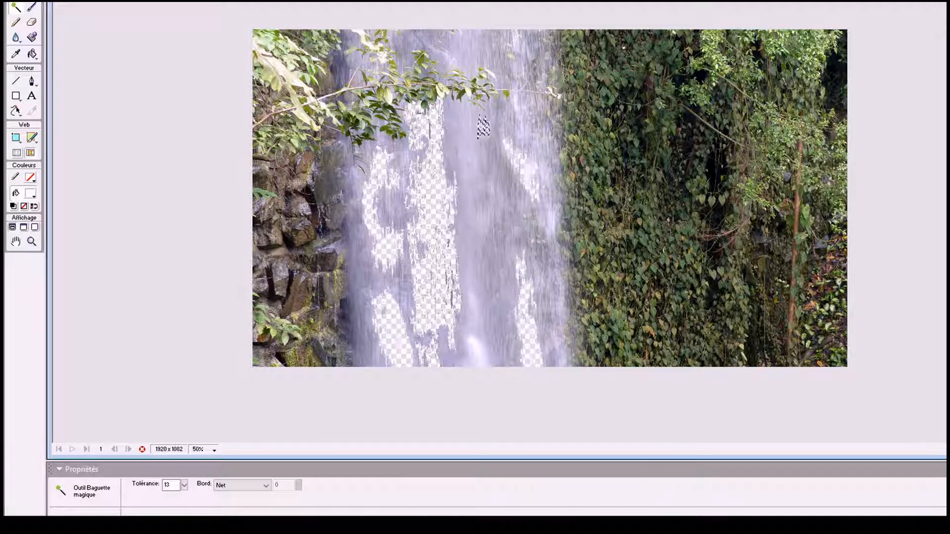
Delete Magic Wand selections over the waterfall's right-centre band and the strip at its top
{"action": "left_click", "coordinate": [494, 169]}
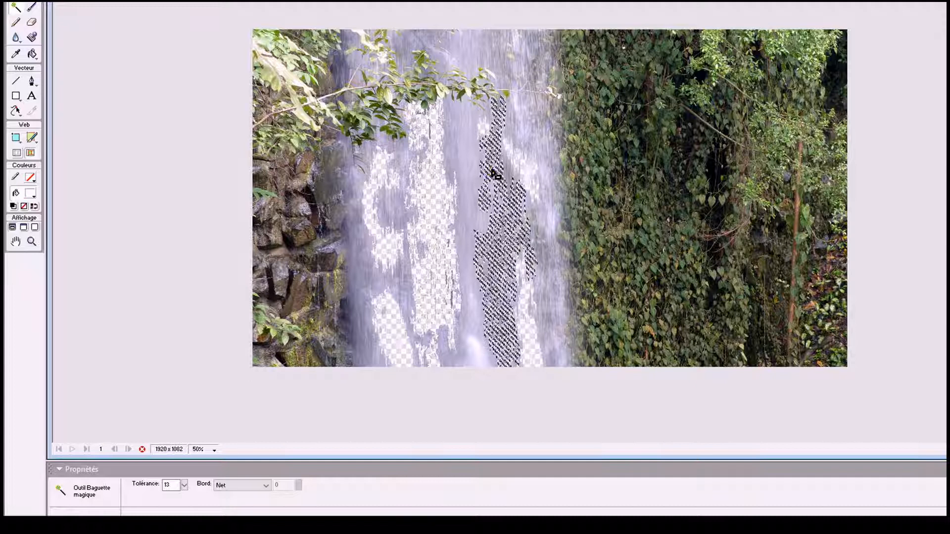
{"action": "left_click", "coordinate": [466, 49]}
{"action": "key", "text": "Delete"}
Delete the Magic Wand selections along the waterfall's left edge and deselect
{"action": "left_click", "coordinate": [350, 63]}
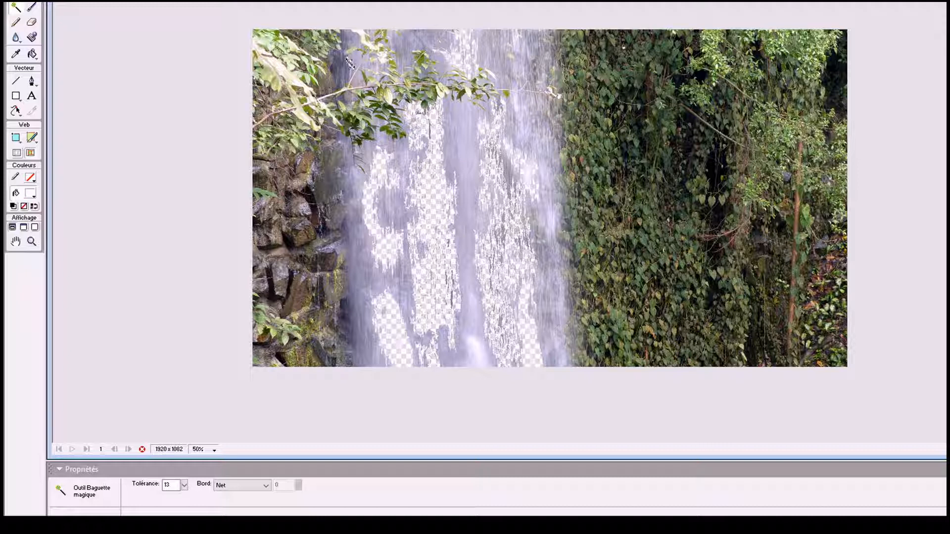
{"action": "left_click", "coordinate": [354, 275]}
{"action": "key", "text": "Delete"}
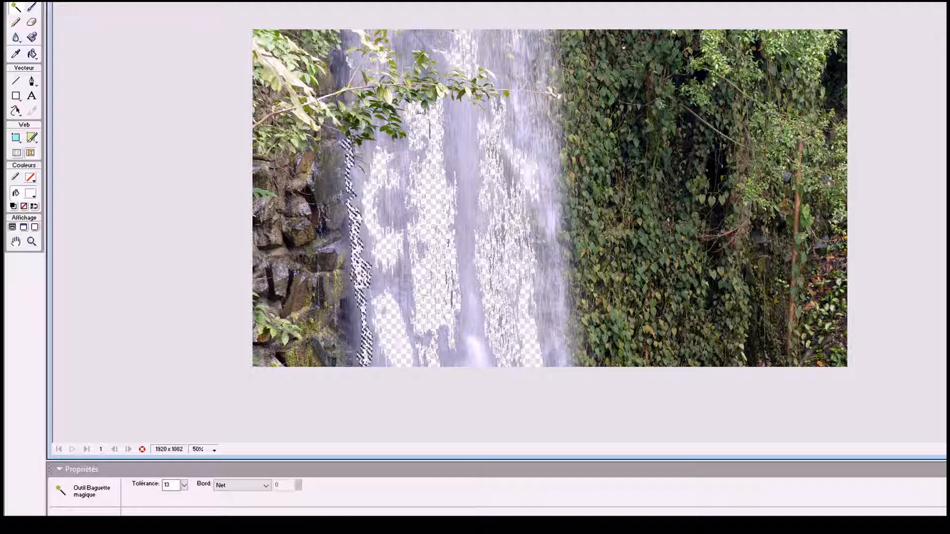
{"action": "key", "text": "ctrl+d"}
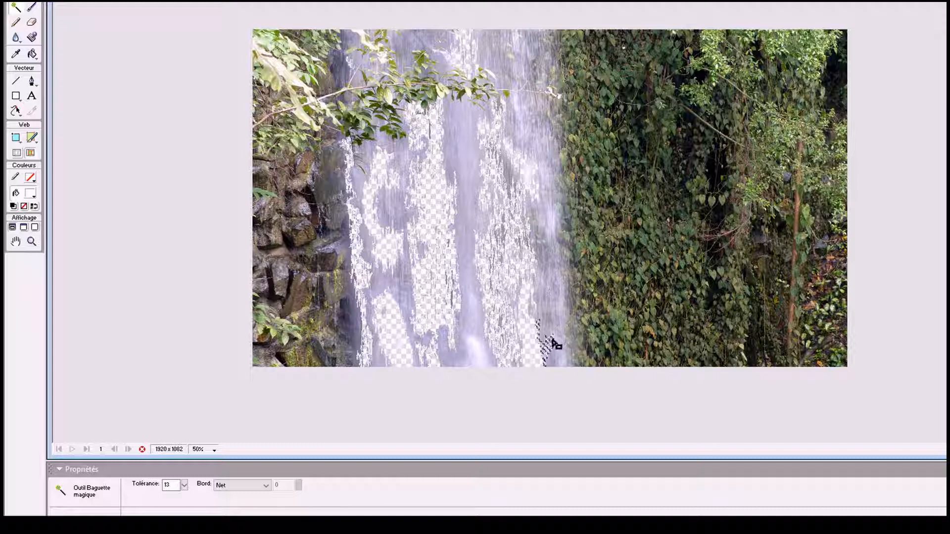
Delete Magic Wand selections in the water near the waterfall's lower right edge and clear the remaining selection
{"action": "left_click", "coordinate": [558, 290]}
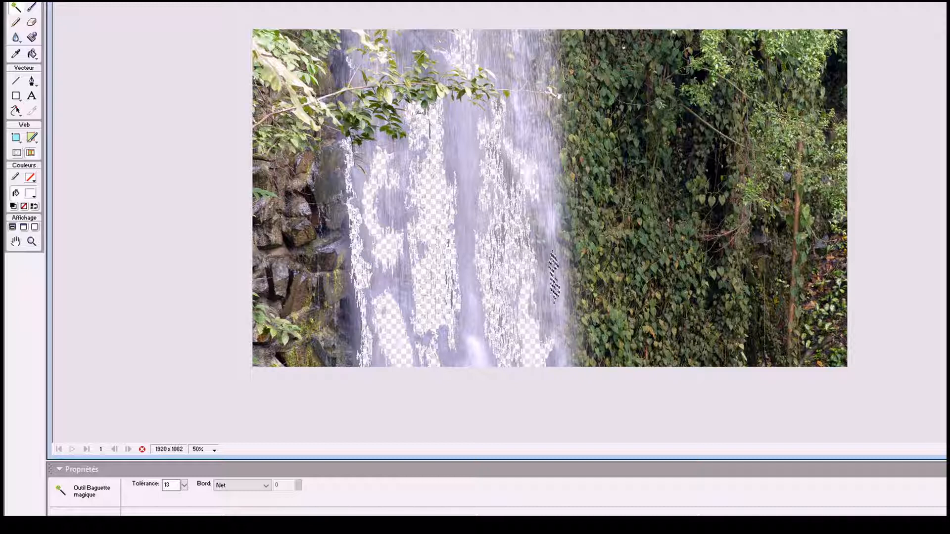
{"action": "key", "text": "Delete"}
{"action": "left_click", "coordinate": [517, 114]}
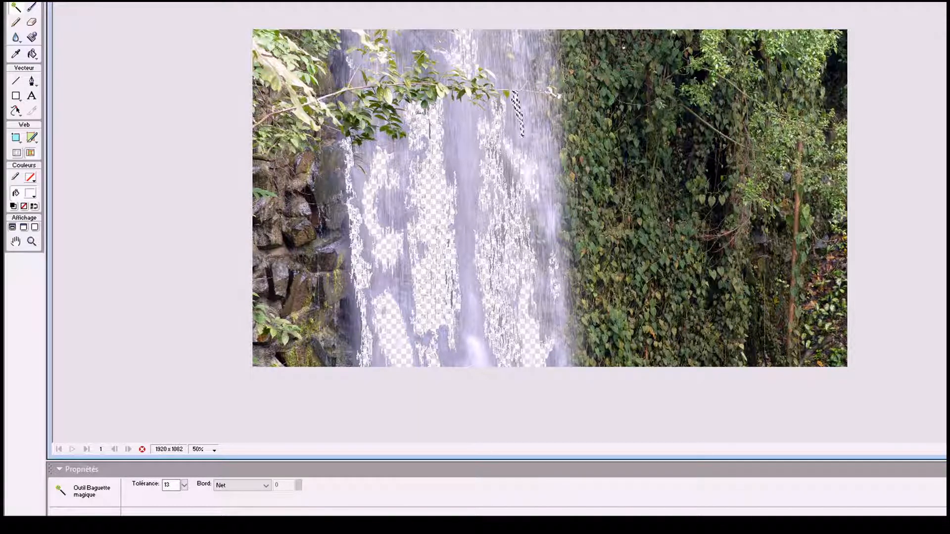
{"action": "key", "text": "m"}
{"action": "key", "text": "ctrl+d"}
{"action": "left_click", "coordinate": [26, 50]}
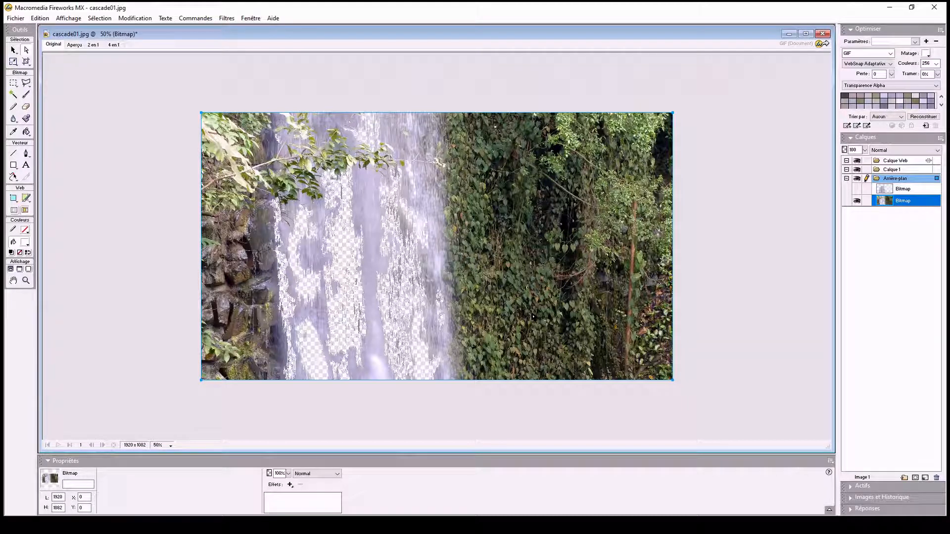
Preview the GIF beside the original, export the image as cascade03.gif and return to the original view
{"action": "left_click", "coordinate": [95, 45]}
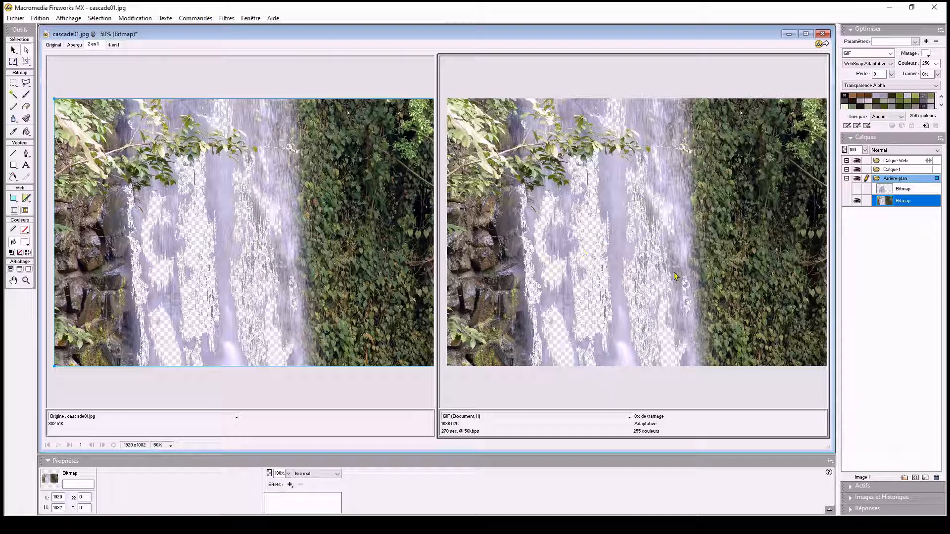
{"action": "left_click", "coordinate": [648, 187]}
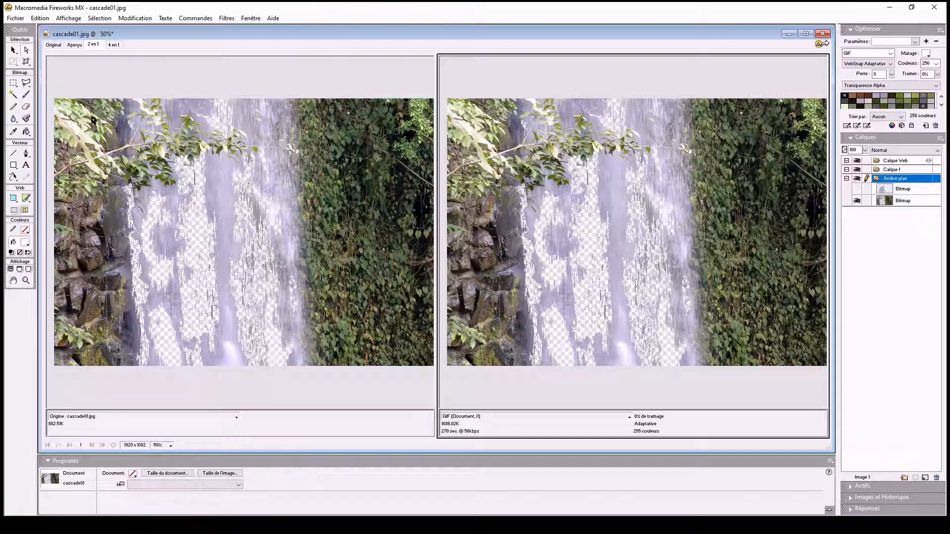
{"action": "left_click", "coordinate": [14, 18]}
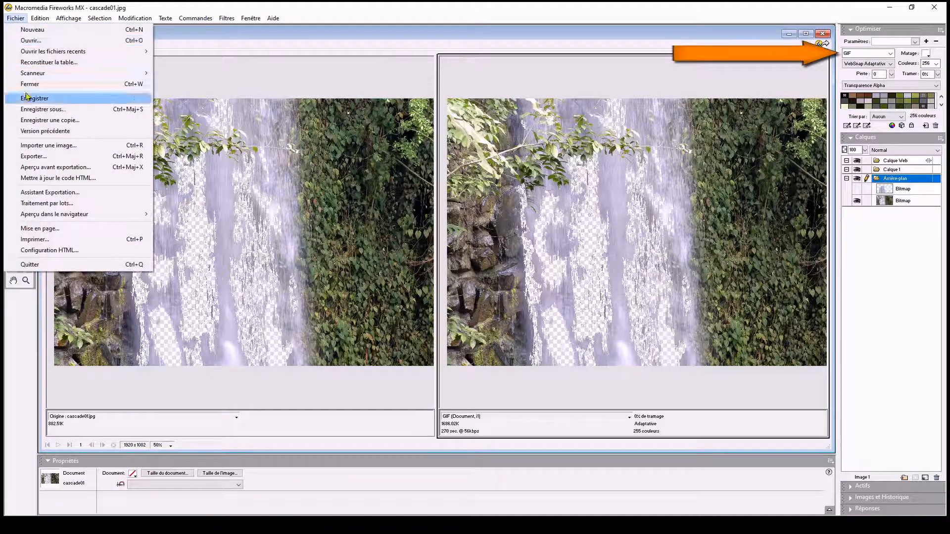
{"action": "left_click", "coordinate": [26, 156]}
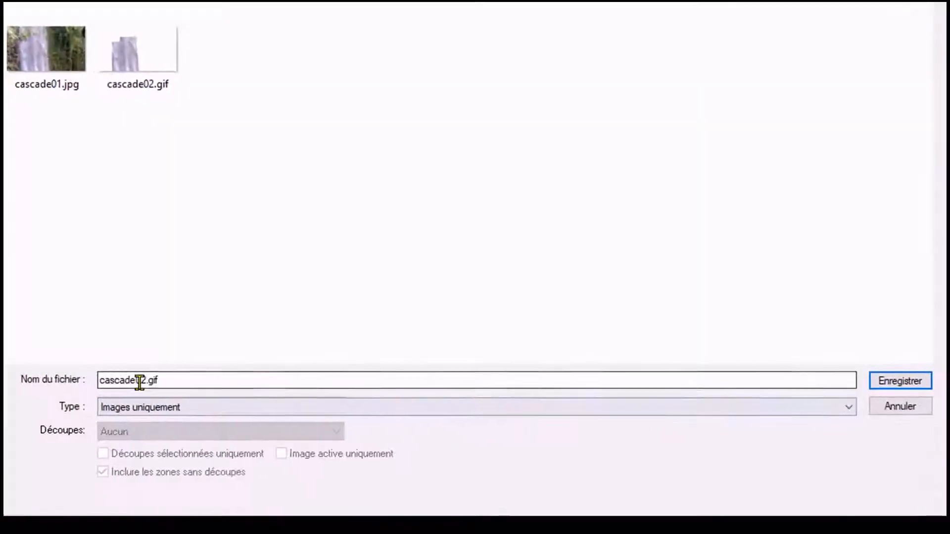
{"action": "left_click", "coordinate": [140, 381]}
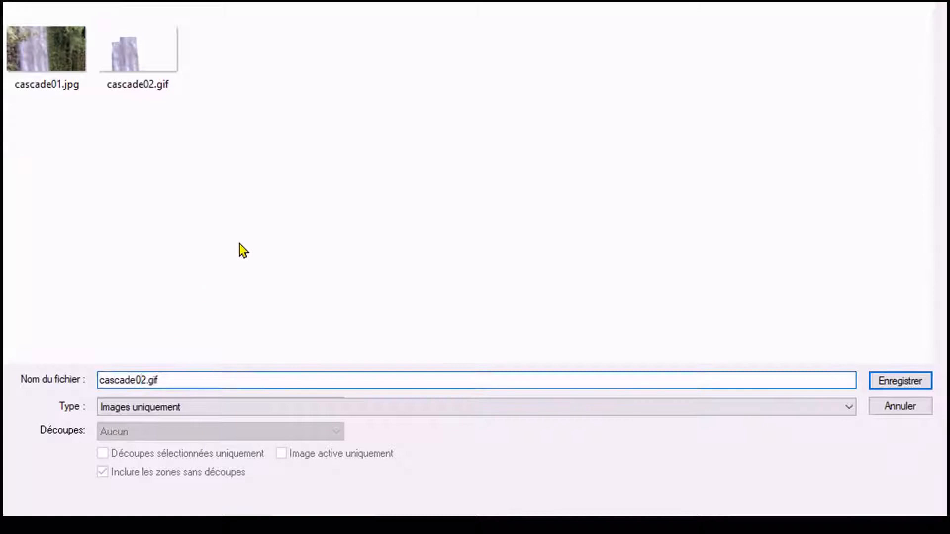
{"action": "key", "text": "Delete"}
{"action": "type", "text": "3"}
{"action": "left_click", "coordinate": [888, 378]}
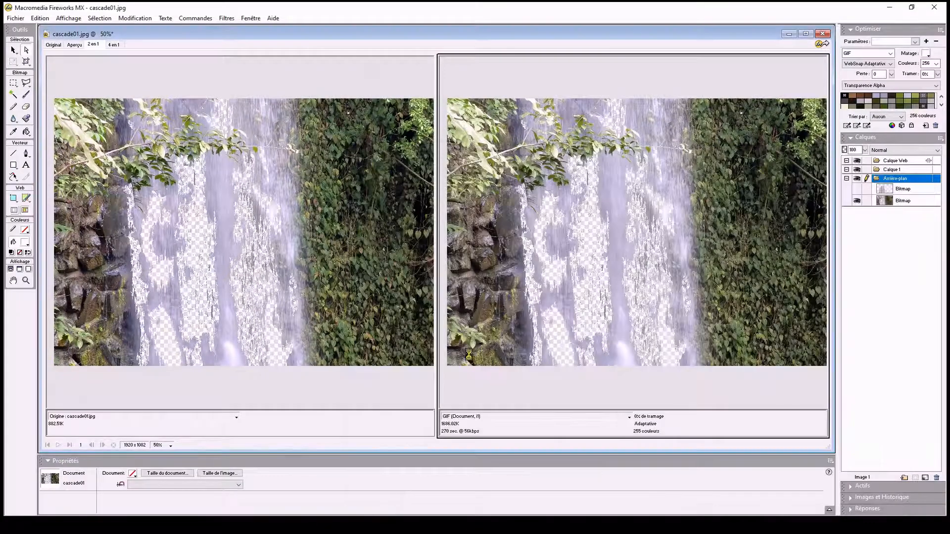
{"action": "left_click", "coordinate": [49, 45]}
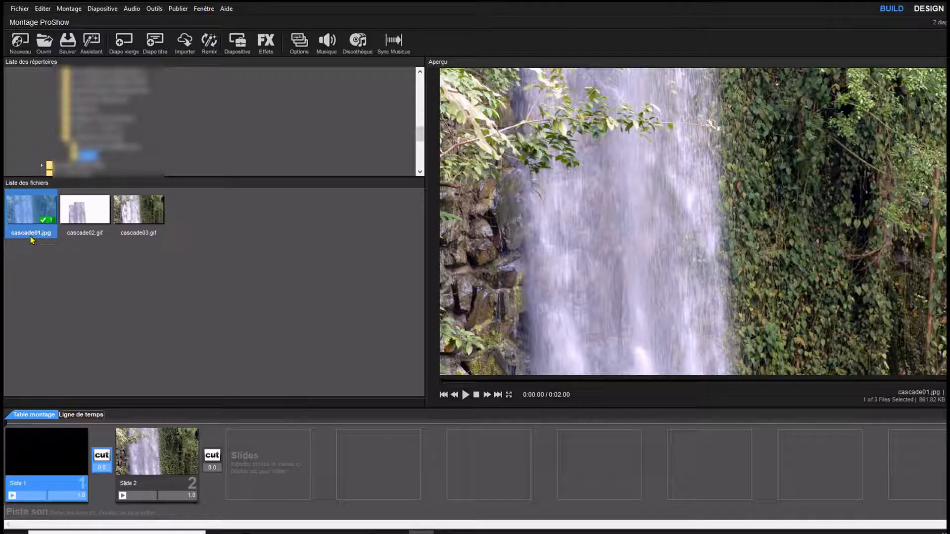
In ProShow, add cascade02.gif and cascade03.gif as layers on Slide 2 and open that slide's options
{"action": "left_click", "coordinate": [88, 212]}
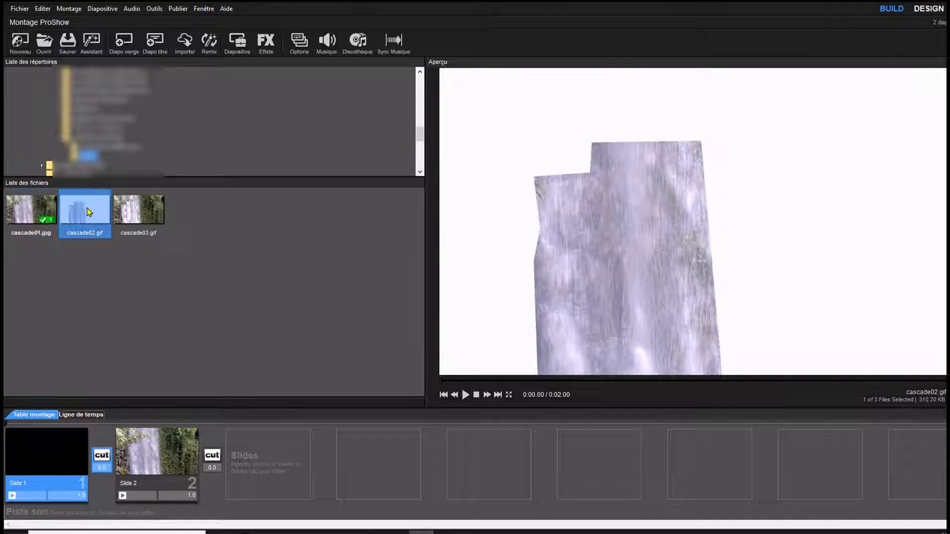
{"action": "left_click_drag", "start_coordinate": [88, 212], "coordinate": [148, 438]}
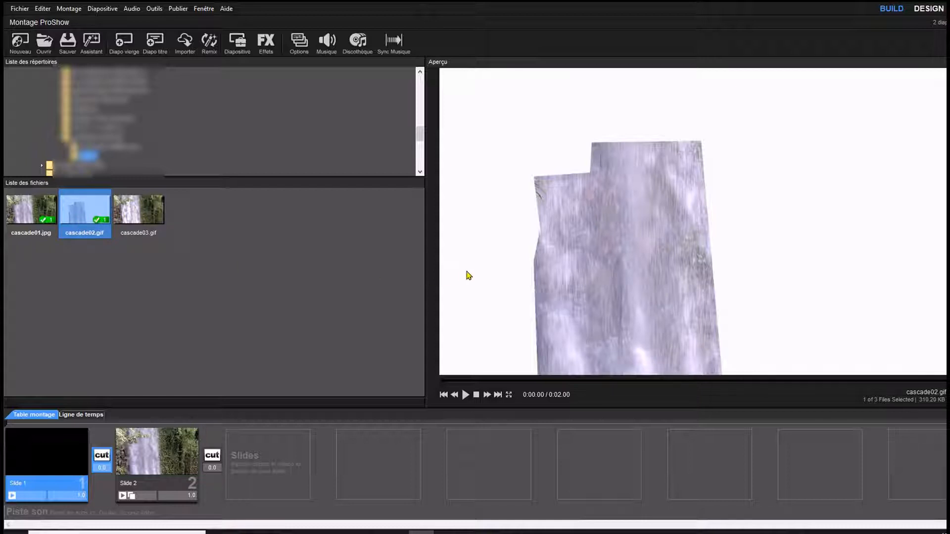
{"action": "left_click", "coordinate": [142, 218]}
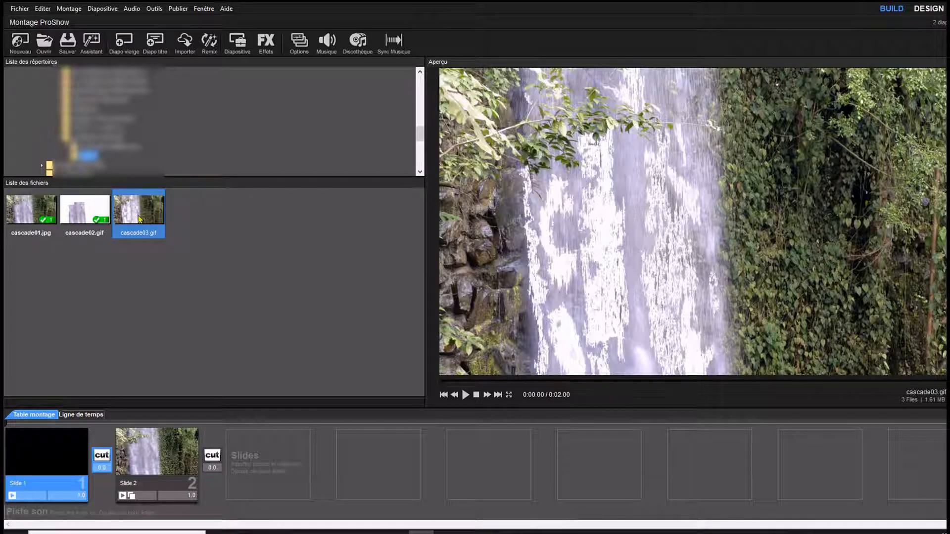
{"action": "left_click_drag", "start_coordinate": [138, 214], "coordinate": [155, 458]}
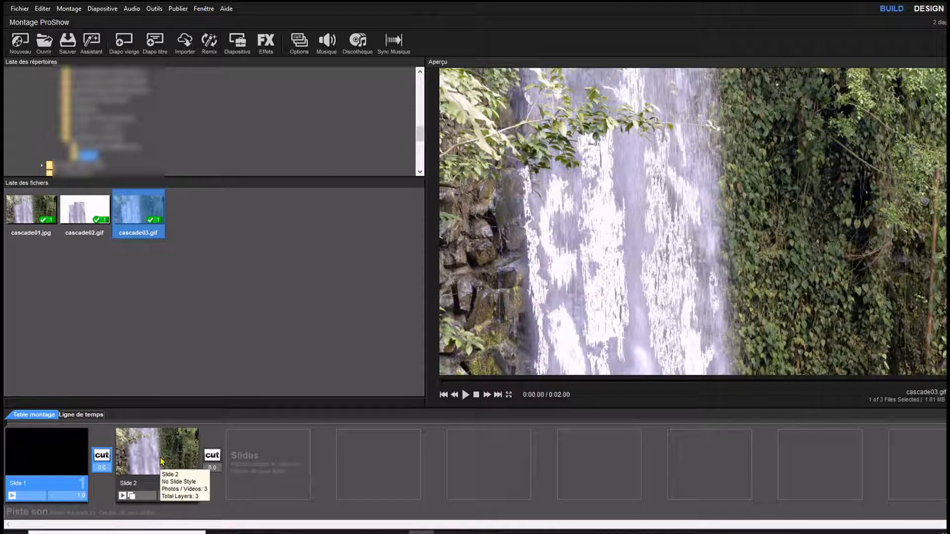
{"action": "double_click", "coordinate": [160, 462]}
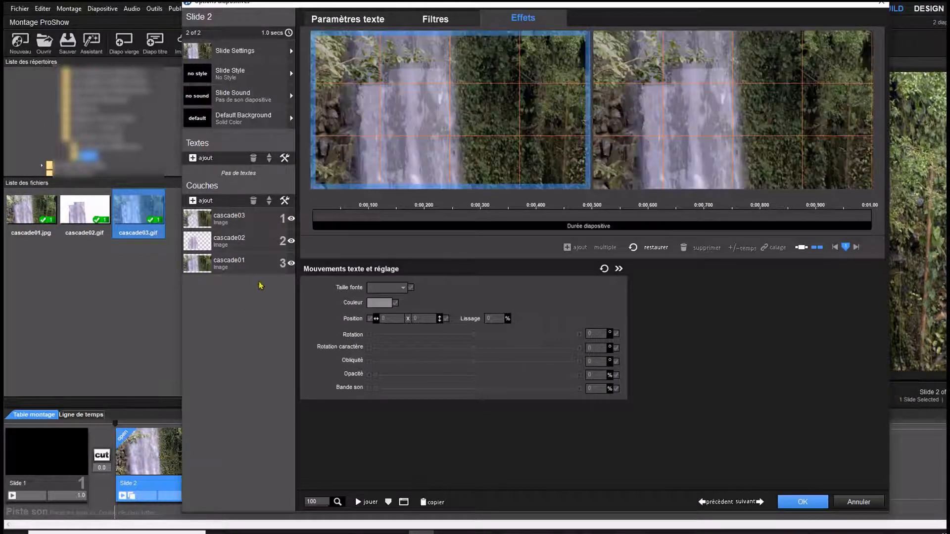
Inspect the three layers of Slide 2, hiding cascade02 and cascade01 to view cascade03 alone, and show both again
{"action": "left_click", "coordinate": [255, 266]}
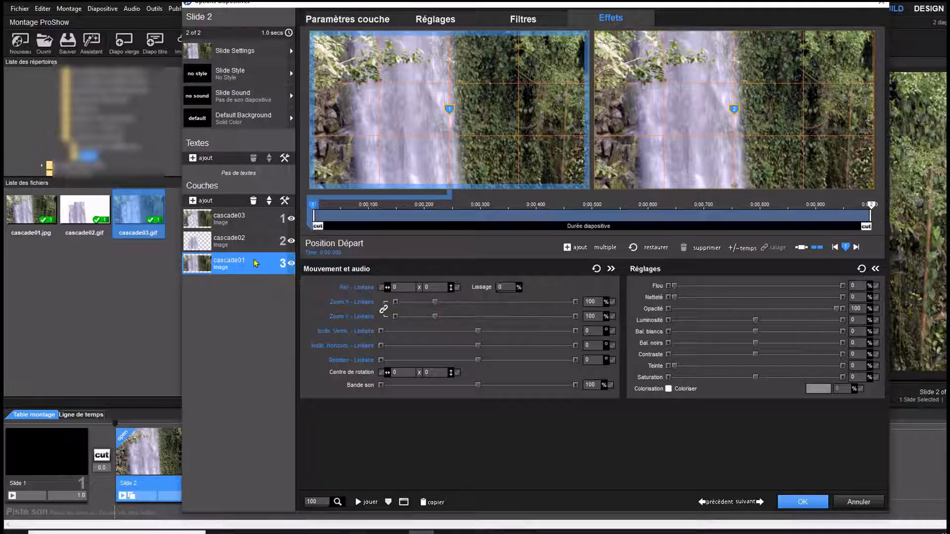
{"action": "left_click", "coordinate": [250, 242]}
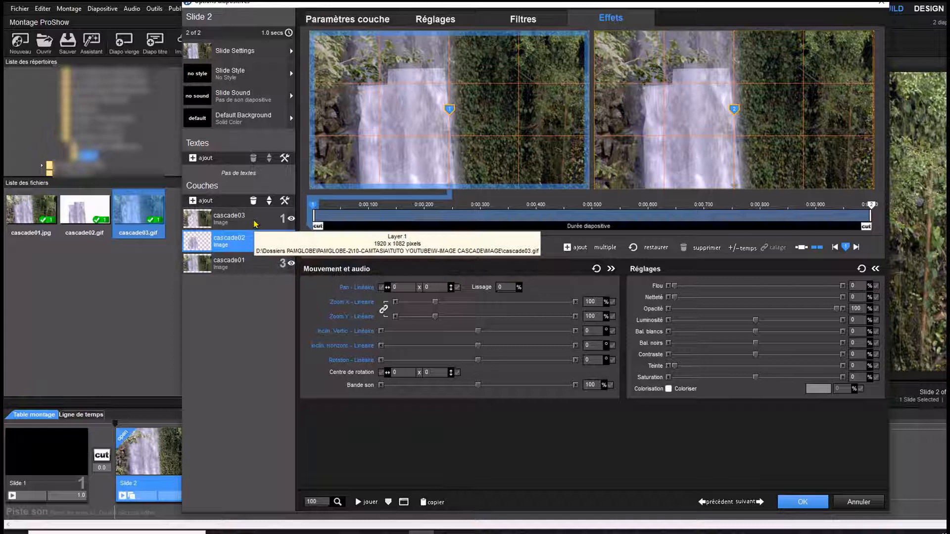
{"action": "left_click", "coordinate": [256, 223]}
{"action": "left_click", "coordinate": [292, 241]}
{"action": "left_click", "coordinate": [292, 264]}
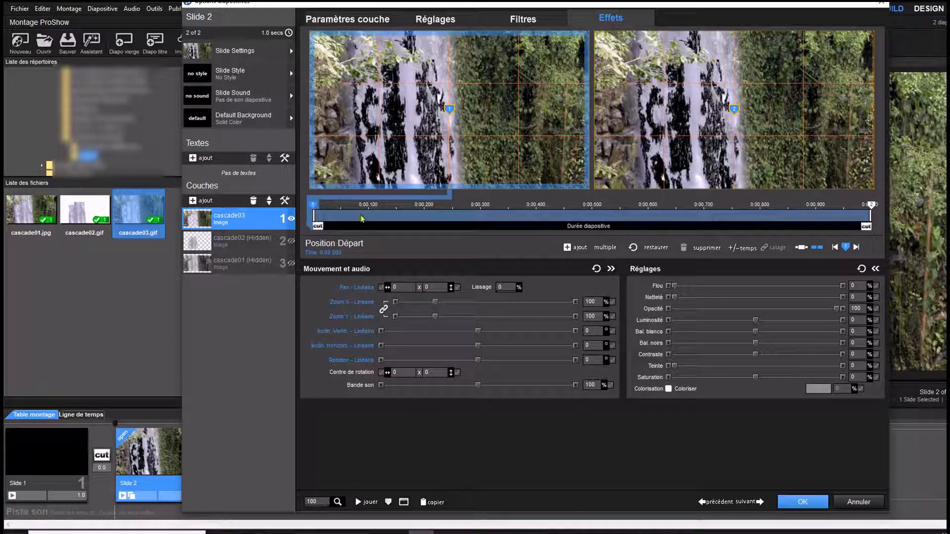
{"action": "left_click", "coordinate": [291, 264]}
{"action": "left_click", "coordinate": [291, 241]}
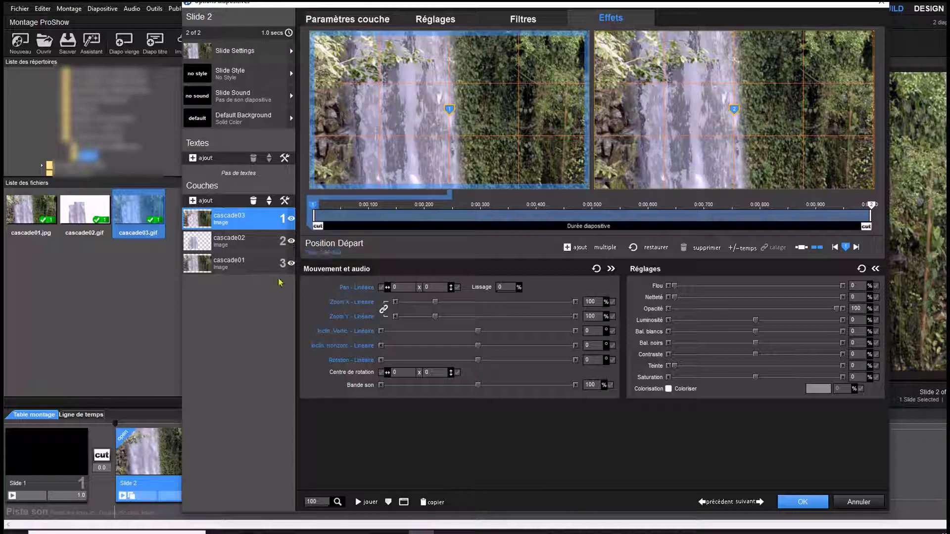
Unlink the zoom of layer cascade02 and set its start keyframe to Zoom X 131%, Zoom Y 374% and pan 2.91 x -126.46
{"action": "left_click", "coordinate": [237, 246]}
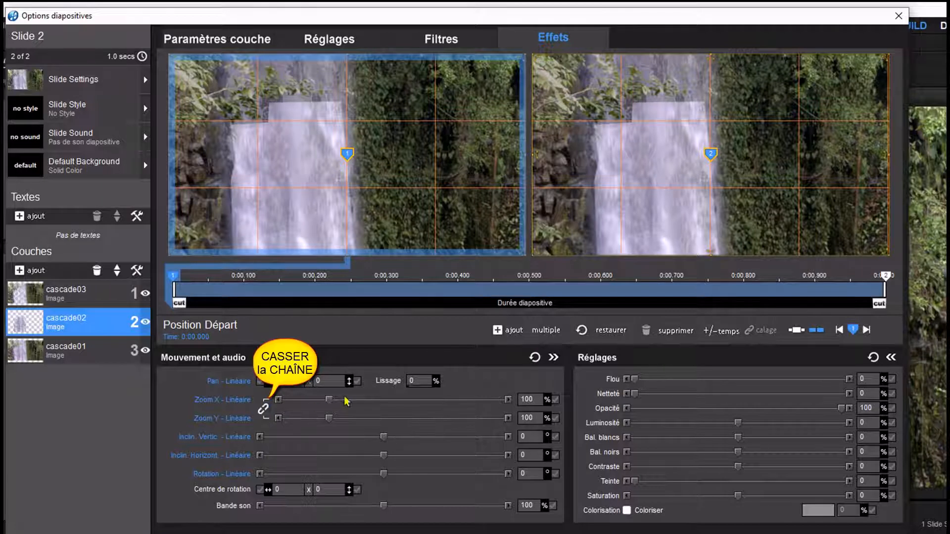
{"action": "left_click_drag", "start_coordinate": [327, 400], "coordinate": [335, 402]}
{"action": "left_click_drag", "start_coordinate": [286, 206], "coordinate": [292, 208]}
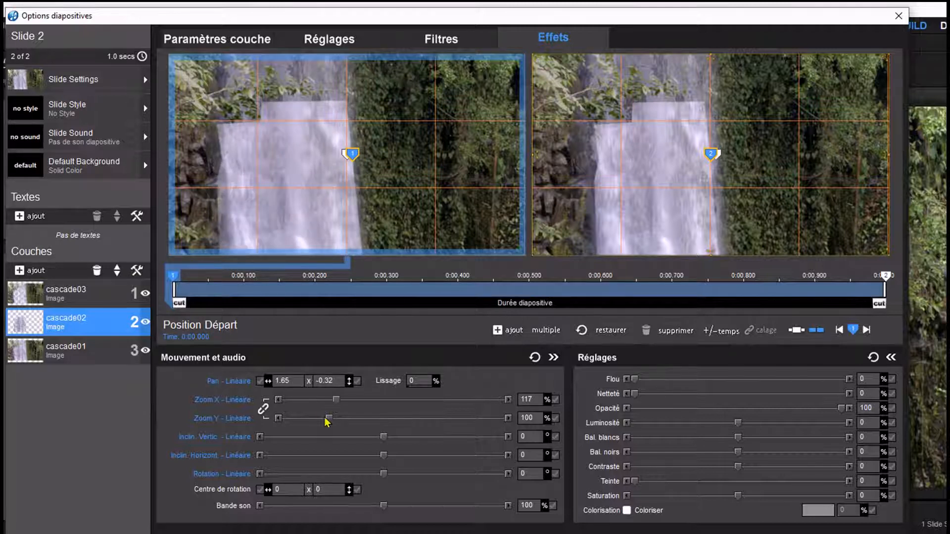
{"action": "left_click_drag", "start_coordinate": [328, 421], "coordinate": [445, 423]}
{"action": "left_click_drag", "start_coordinate": [336, 402], "coordinate": [342, 399]}
{"action": "mouse_move", "coordinate": [281, 227]}
{"action": "left_mouse_down"}
{"action": "mouse_move", "coordinate": [322, 233]}
{"action": "mouse_move", "coordinate": [306, 231]}
{"action": "mouse_move", "coordinate": [298, 121]}
{"action": "mouse_move", "coordinate": [293, 197]}
{"action": "mouse_move", "coordinate": [290, 132]}
{"action": "mouse_move", "coordinate": [307, 159]}
{"action": "mouse_move", "coordinate": [288, 149]}
{"action": "mouse_move", "coordinate": [291, 225]}
{"action": "mouse_move", "coordinate": [277, 227]}
{"action": "left_mouse_up"}
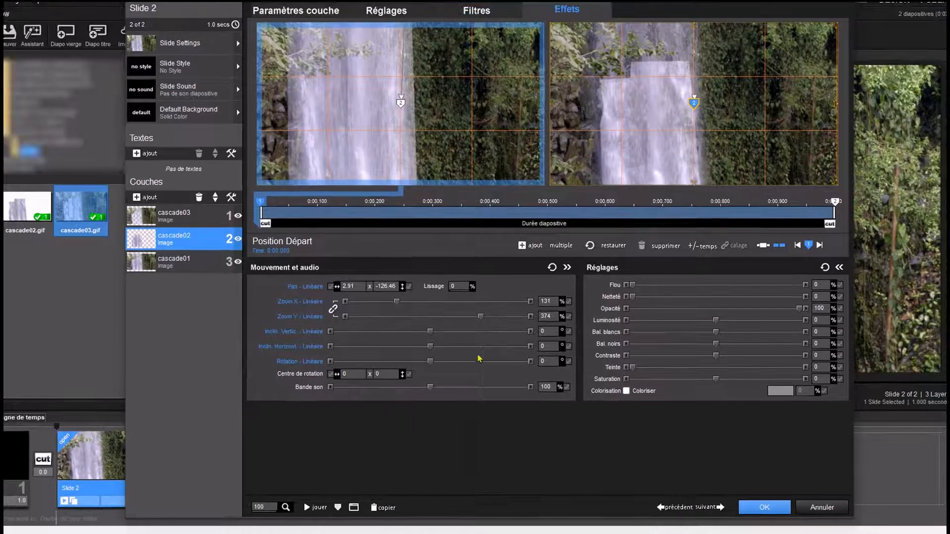
Copy the start keyframe settings to the next keyframe and move cascade02's end position to pan 0.32 x -32.66
{"action": "left_click", "coordinate": [386, 508]}
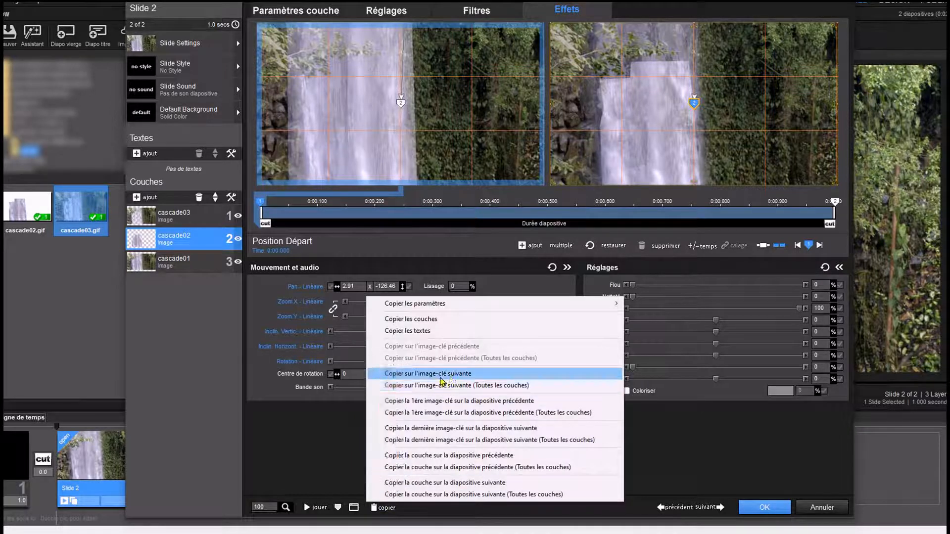
{"action": "left_click", "coordinate": [442, 385]}
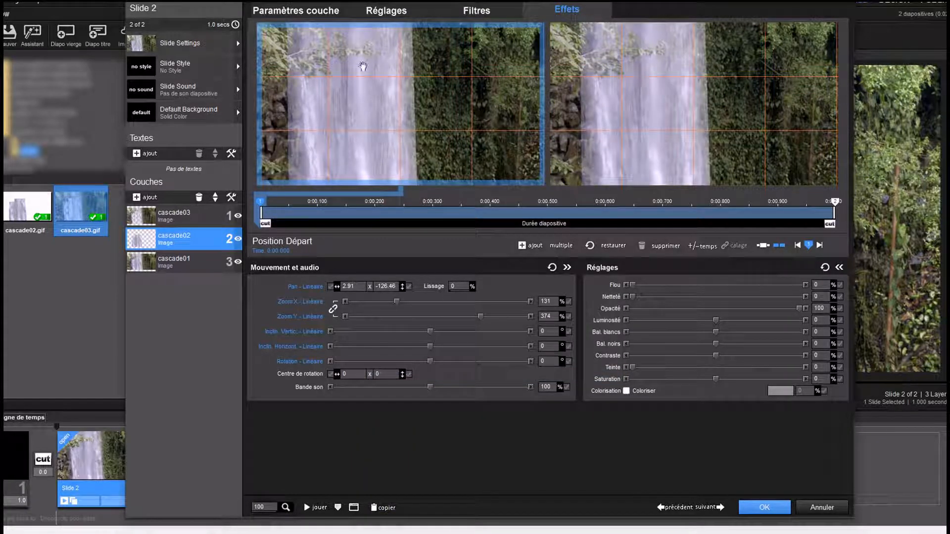
{"action": "left_click", "coordinate": [643, 66]}
{"action": "left_click_drag", "start_coordinate": [652, 119], "coordinate": [655, 54]}
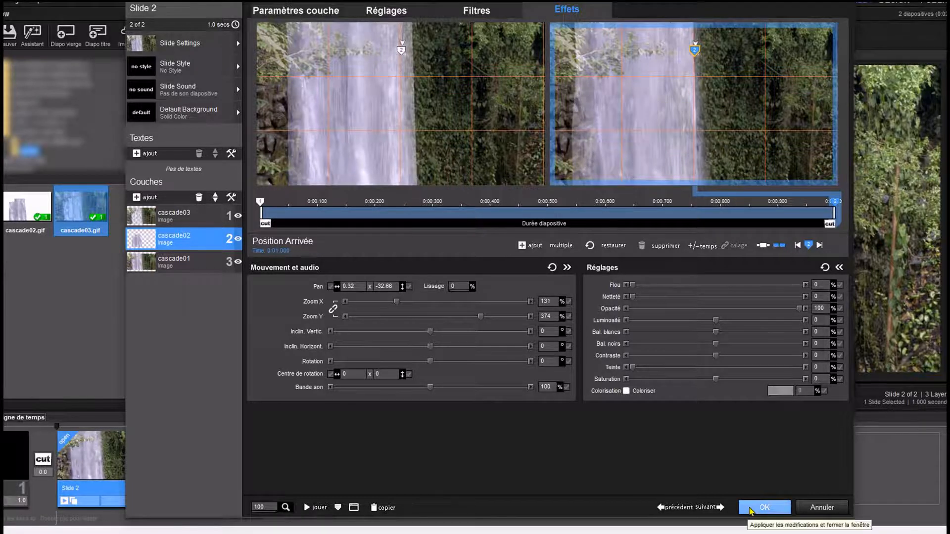
Apply the slide option changes and play the preview of Slide 2
{"action": "left_click", "coordinate": [752, 511]}
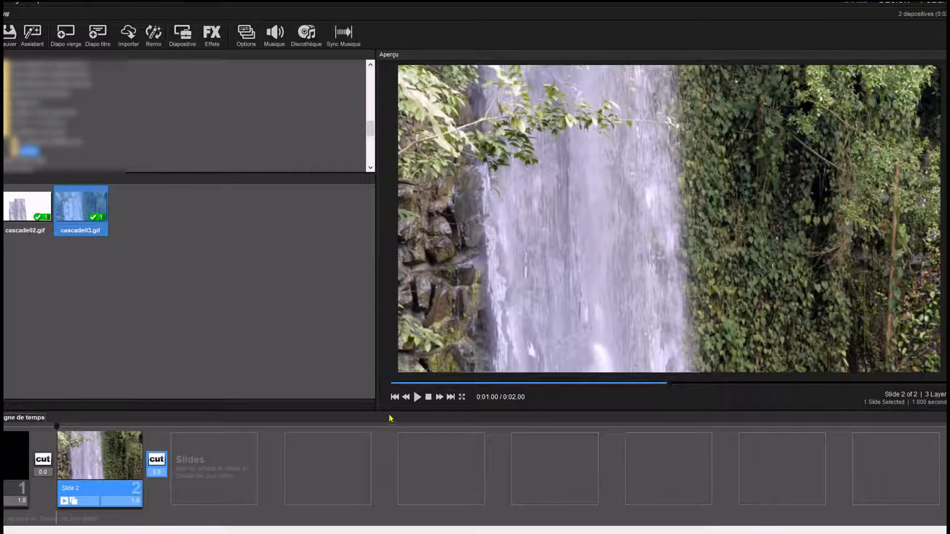
{"action": "left_click", "coordinate": [417, 396]}
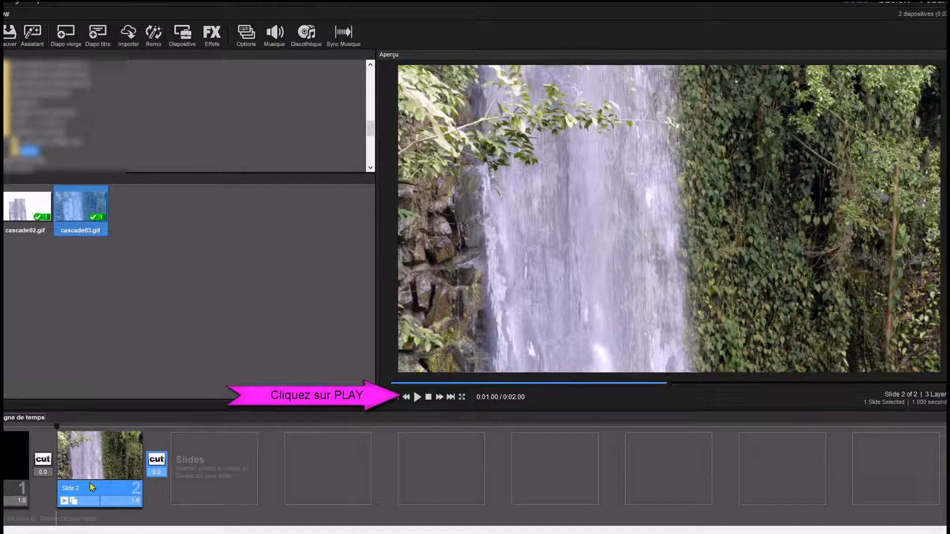
Set the duration of Slide 2 to 5 seconds, play its preview and stop the playback
{"action": "left_click", "coordinate": [132, 500]}
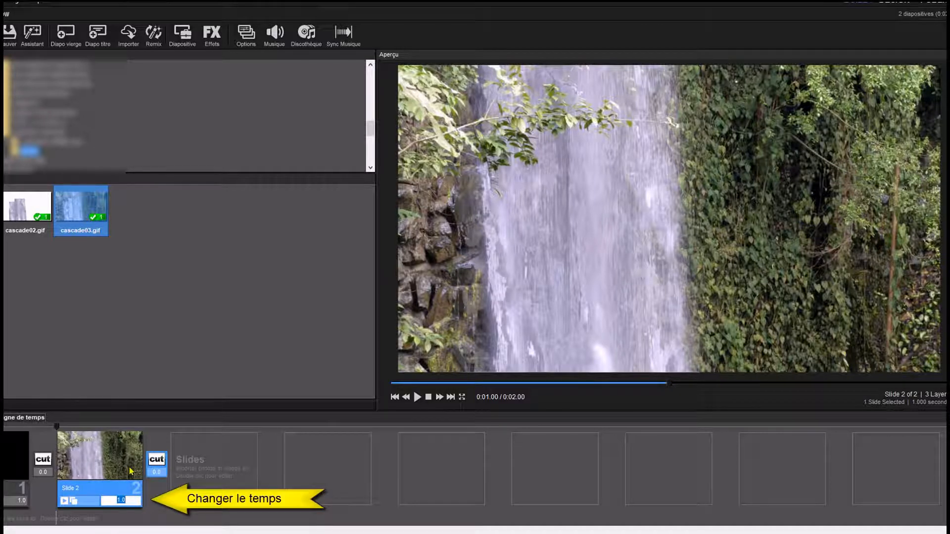
{"action": "key", "text": "Return"}
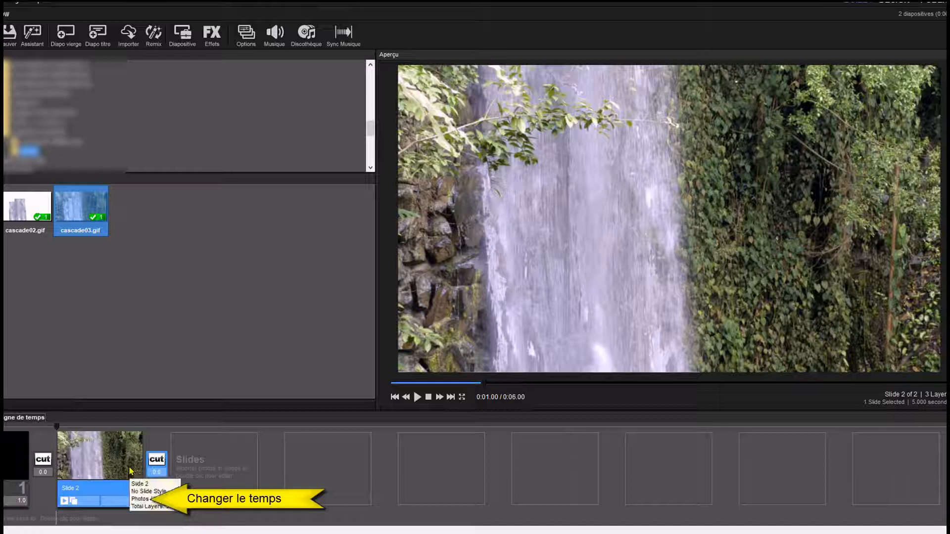
{"action": "left_click", "coordinate": [417, 397]}
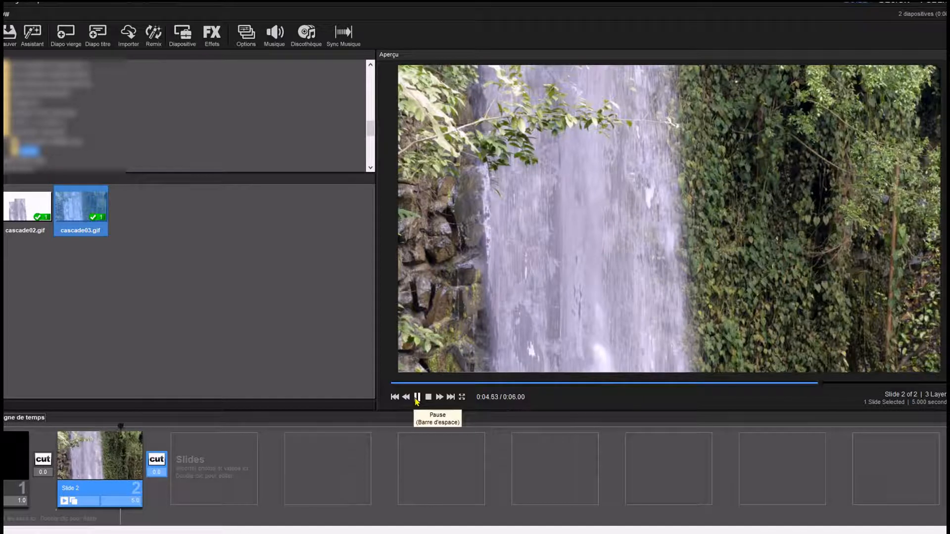
{"action": "left_click", "coordinate": [428, 398]}
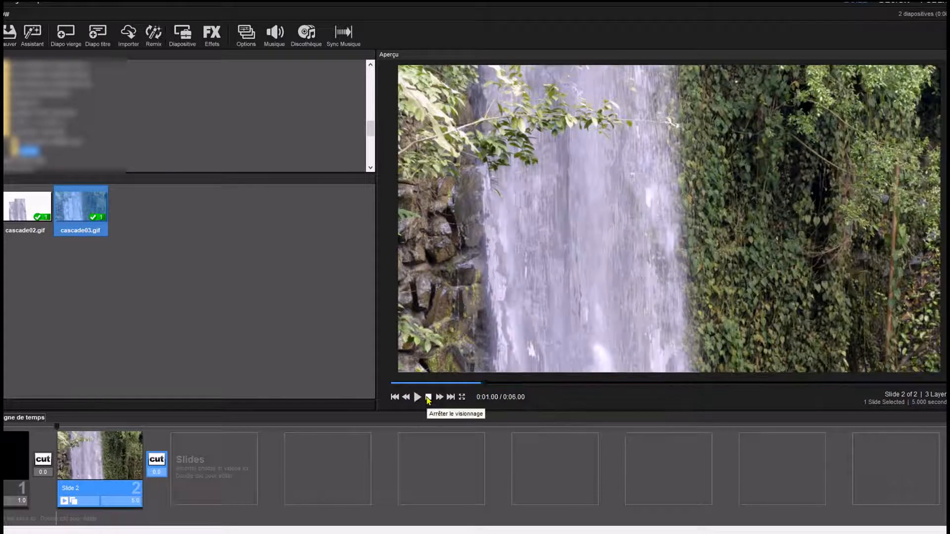
Reopen the options of Slide 2 and set the rotation of layer cascade02 to -4° at its end keyframe
{"action": "double_click", "coordinate": [94, 468]}
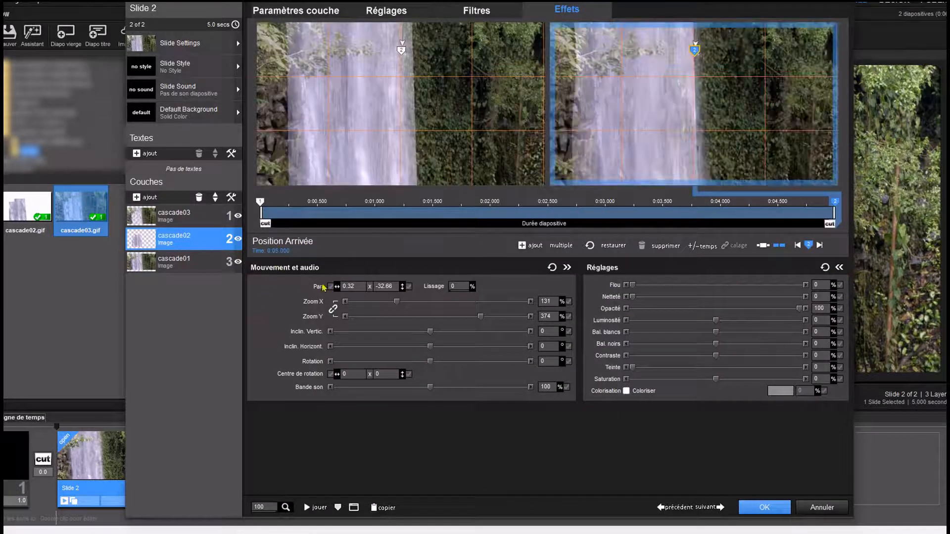
{"action": "left_click", "coordinate": [331, 362]}
{"action": "left_click", "coordinate": [331, 362]}
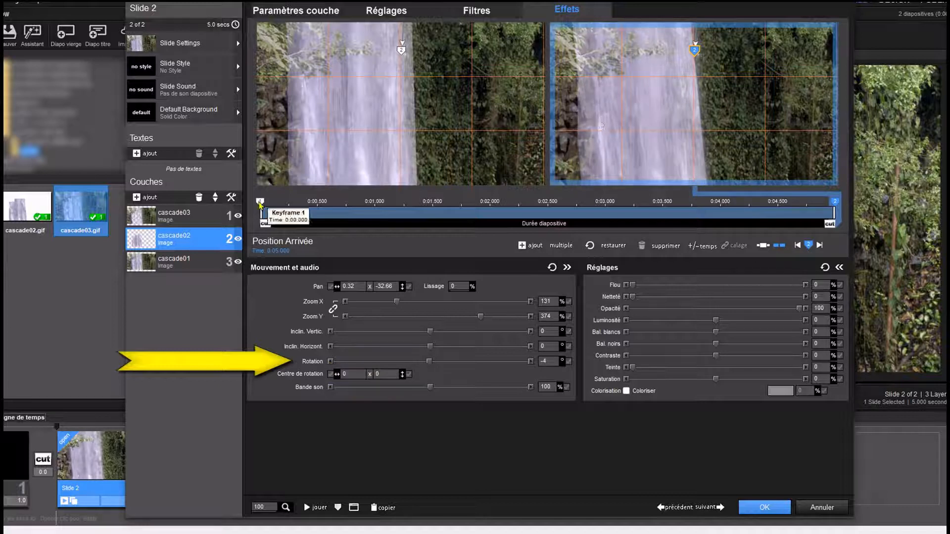
Set cascade02's start keyframe rotation to -2°, apply the slide options and play the preview of Slide 2
{"action": "left_click", "coordinate": [260, 202]}
{"action": "left_click", "coordinate": [331, 362]}
{"action": "left_click", "coordinate": [331, 361]}
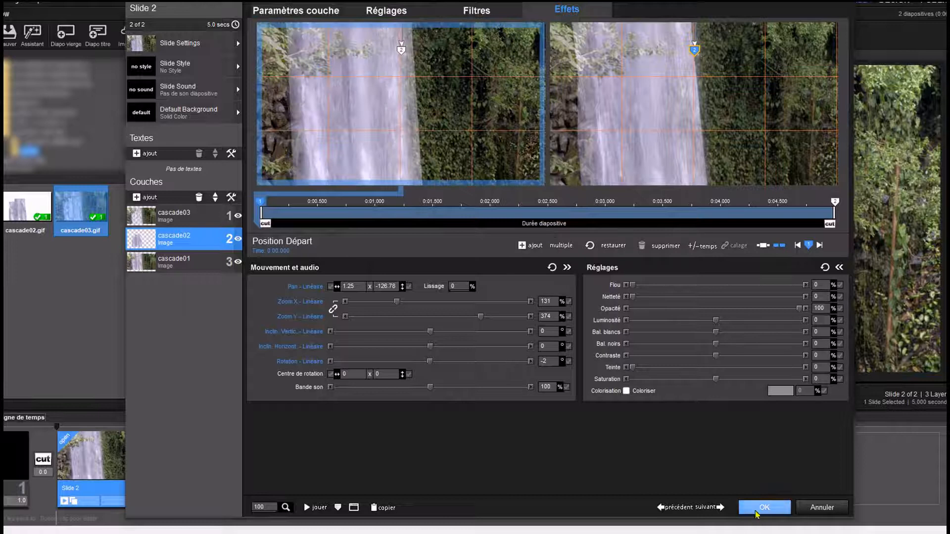
{"action": "left_click", "coordinate": [764, 507]}
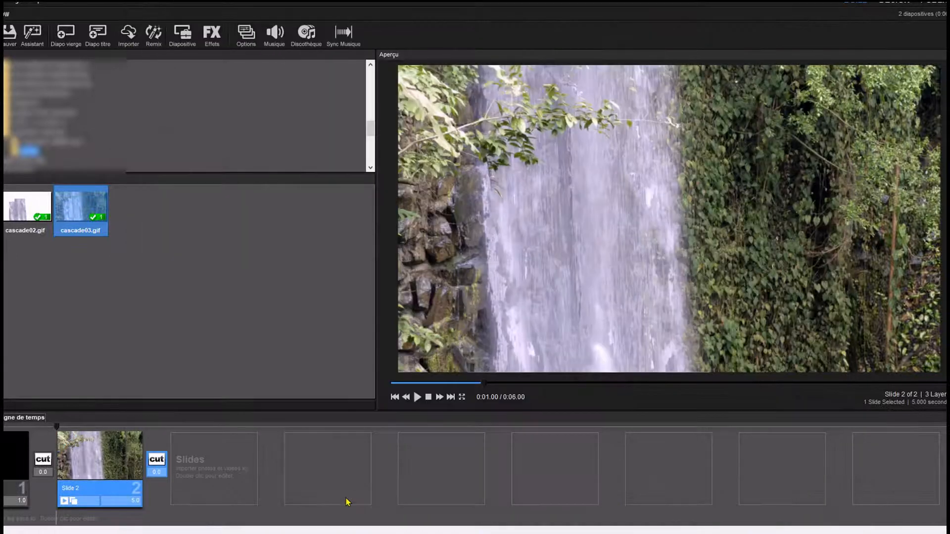
{"action": "left_click", "coordinate": [417, 397]}
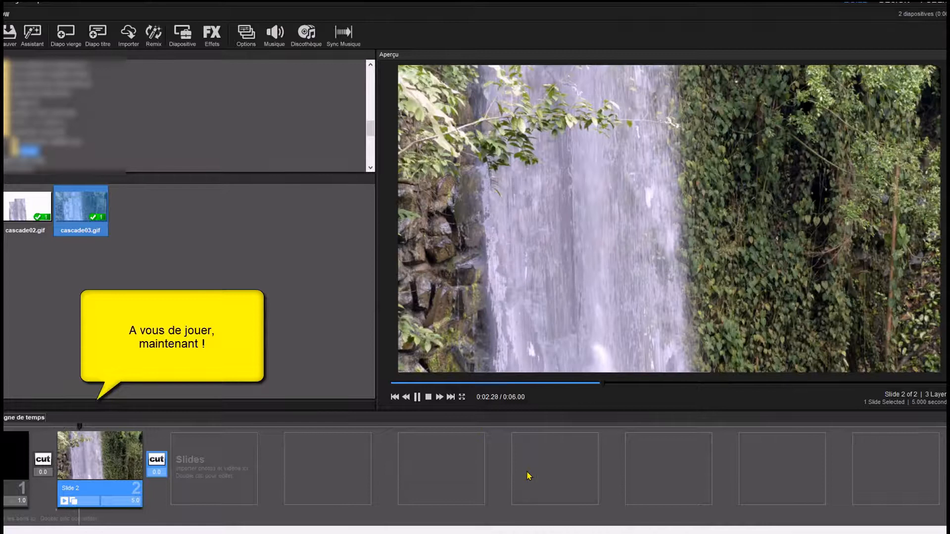